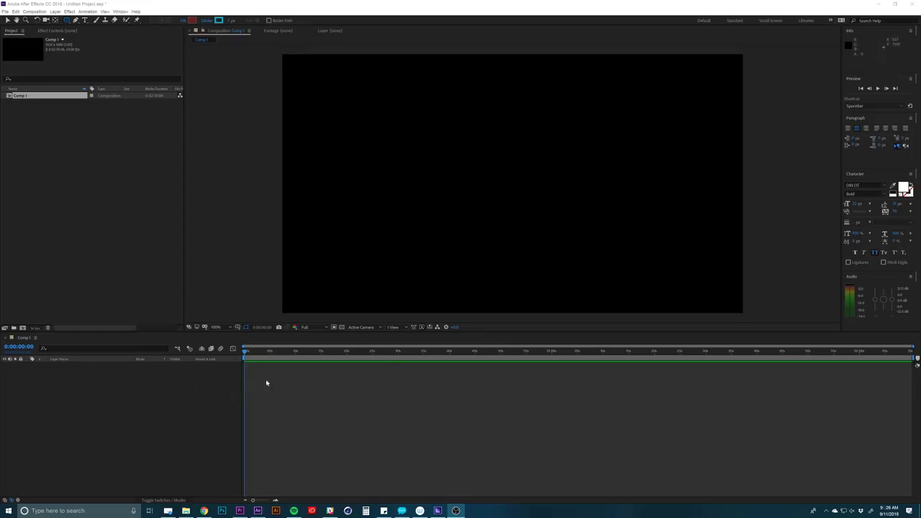
Select Comp 1 and check its composition settings without changing anything
{"action": "left_click", "coordinate": [36, 113]}
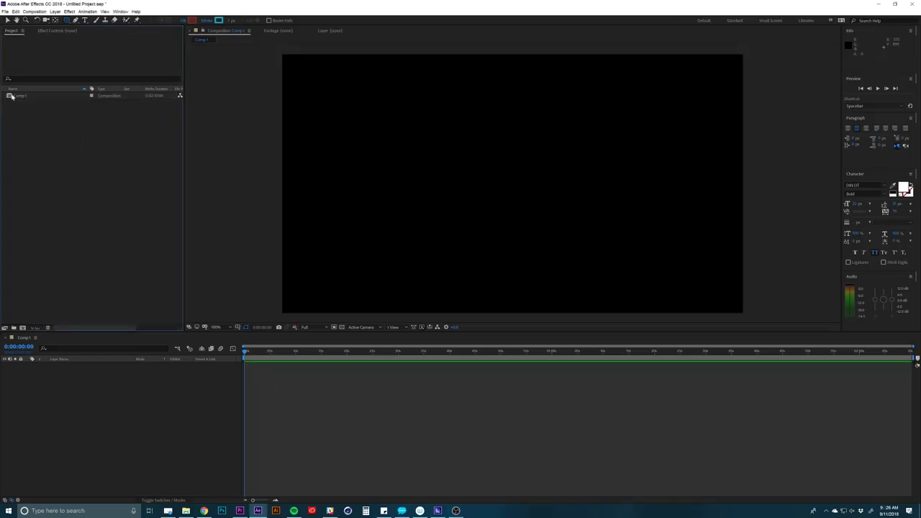
{"action": "left_click", "coordinate": [13, 96]}
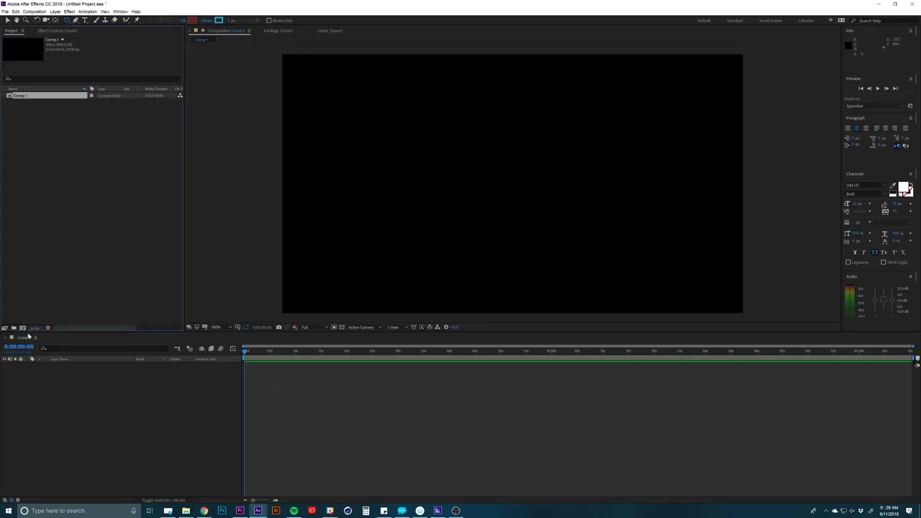
{"action": "left_click", "coordinate": [22, 328]}
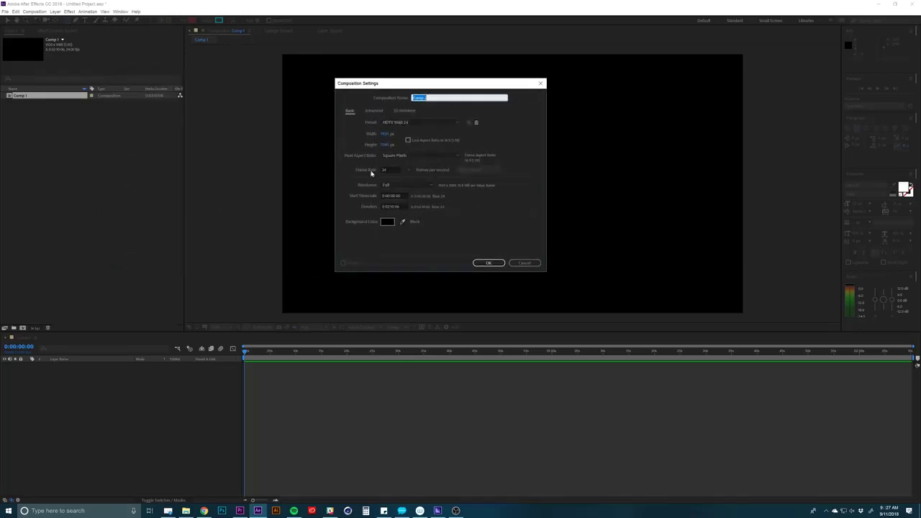
{"action": "left_click", "coordinate": [531, 263]}
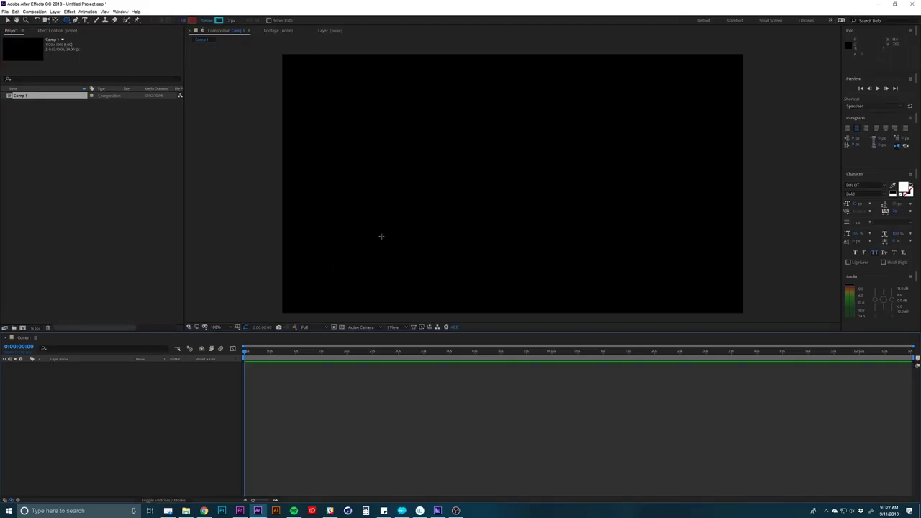
Create a paragraph text box reading 'SERMON SERIES DESIGN' across the composition
{"action": "key", "text": "ctrl+t"}
{"action": "left_click_drag", "start_coordinate": [319, 149], "coordinate": [691, 211]}
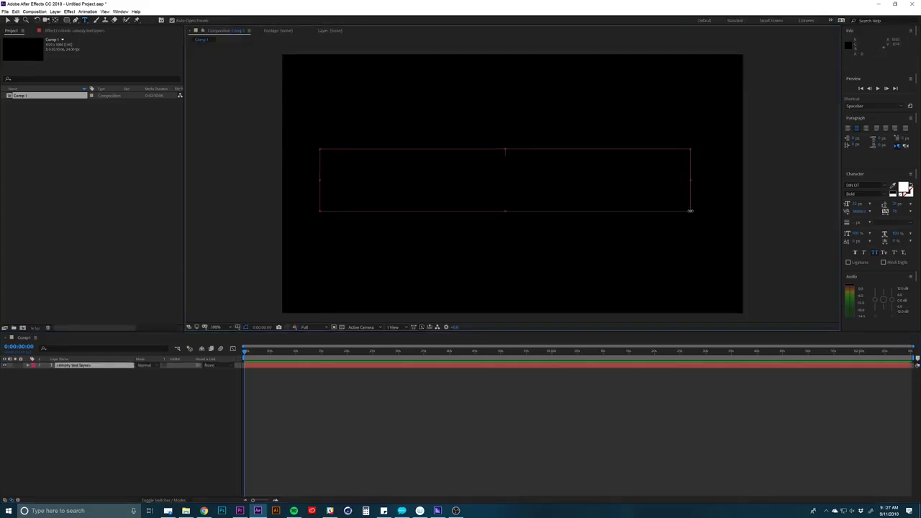
{"action": "type", "text": "SERMON"}
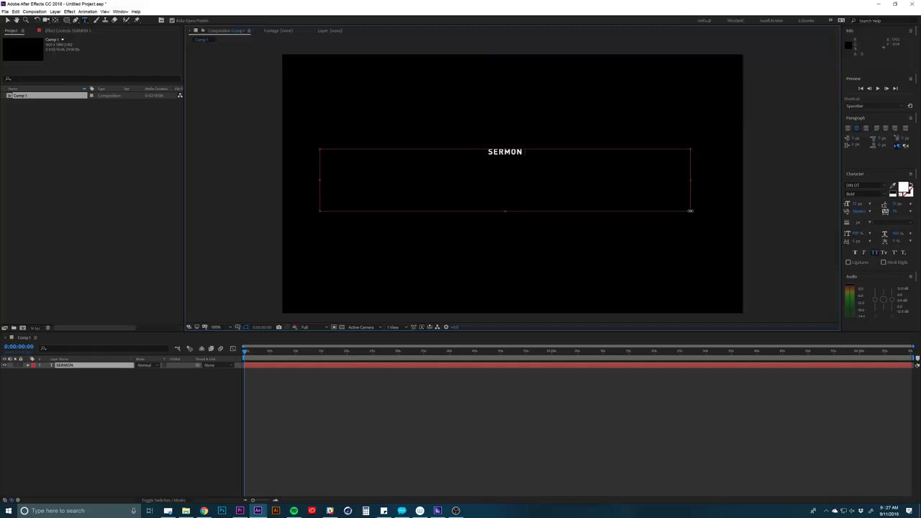
{"action": "type", "text": " SERIES D"}
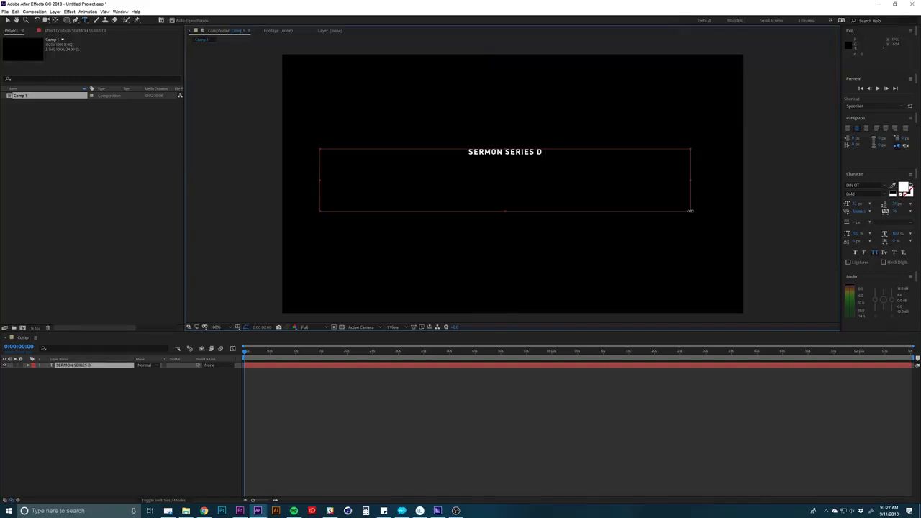
{"action": "type", "text": "ESIGN"}
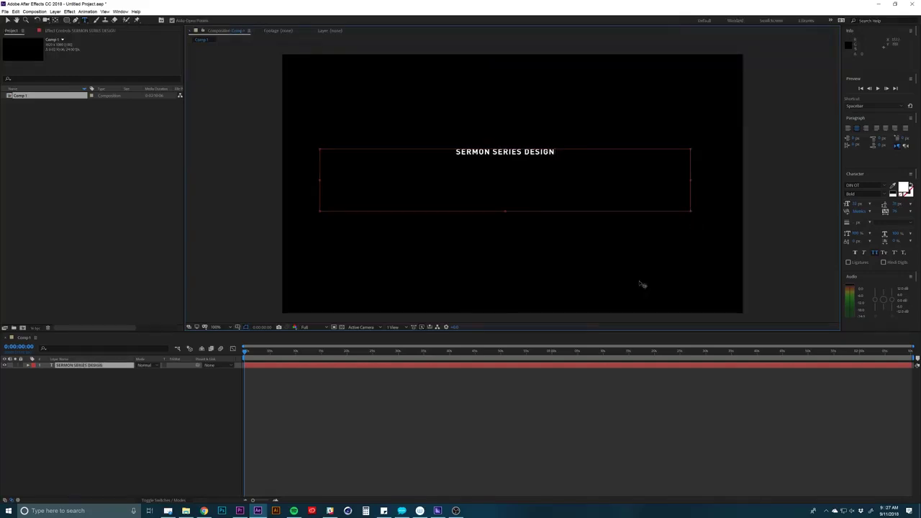
{"action": "left_click", "coordinate": [485, 397]}
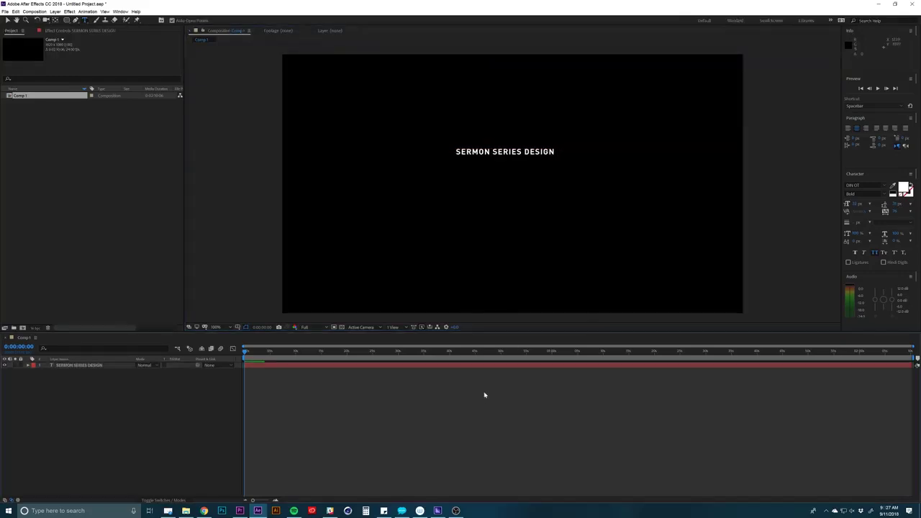
Move the SERMON SERIES DESIGN text layer down to the composition's centre
{"action": "left_click", "coordinate": [438, 368]}
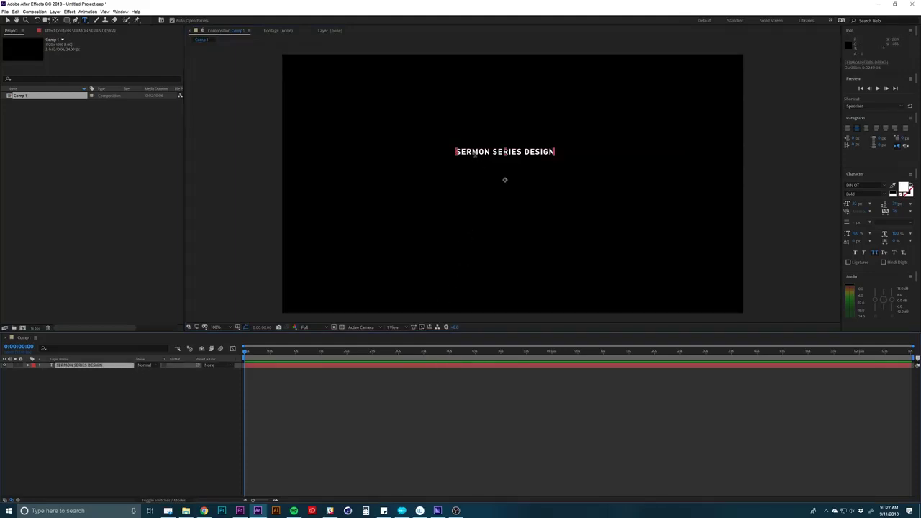
{"action": "left_click_drag", "start_coordinate": [479, 136], "coordinate": [484, 162]}
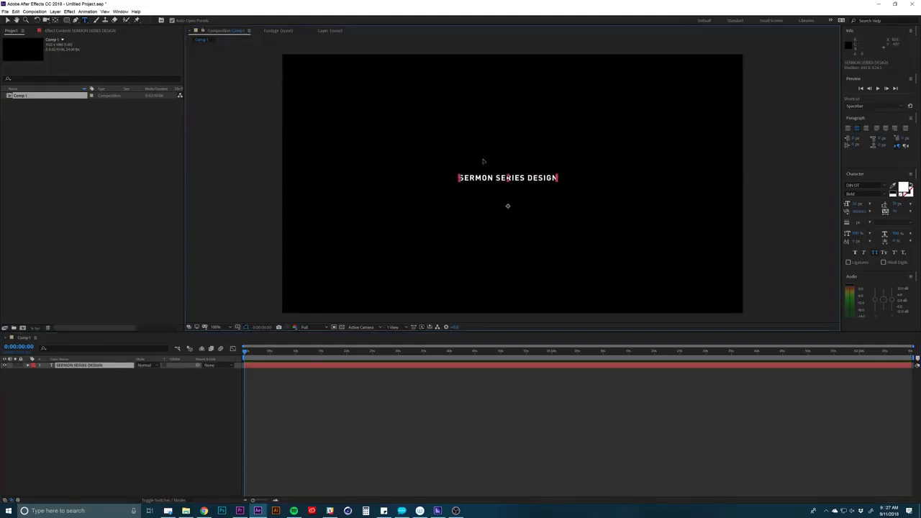
{"action": "key", "text": "ctrl+t"}
{"action": "left_click", "coordinate": [413, 411]}
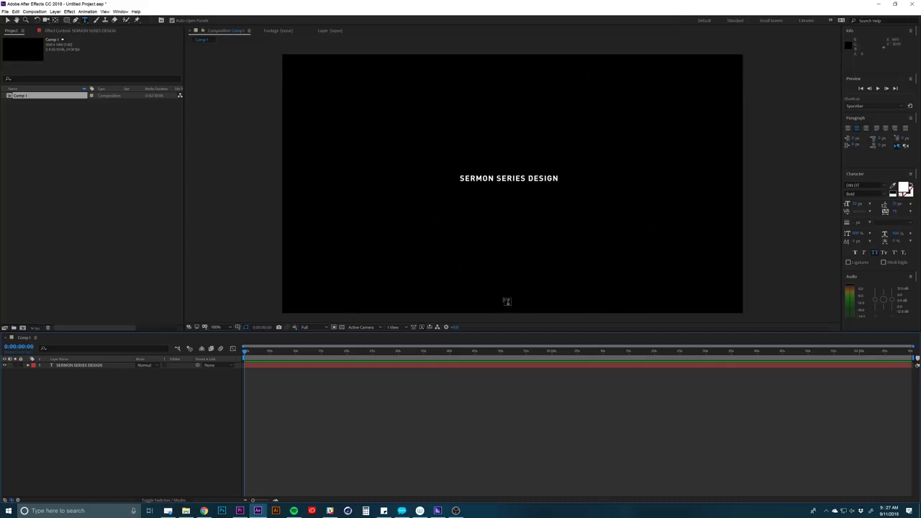
{"action": "left_click", "coordinate": [412, 369]}
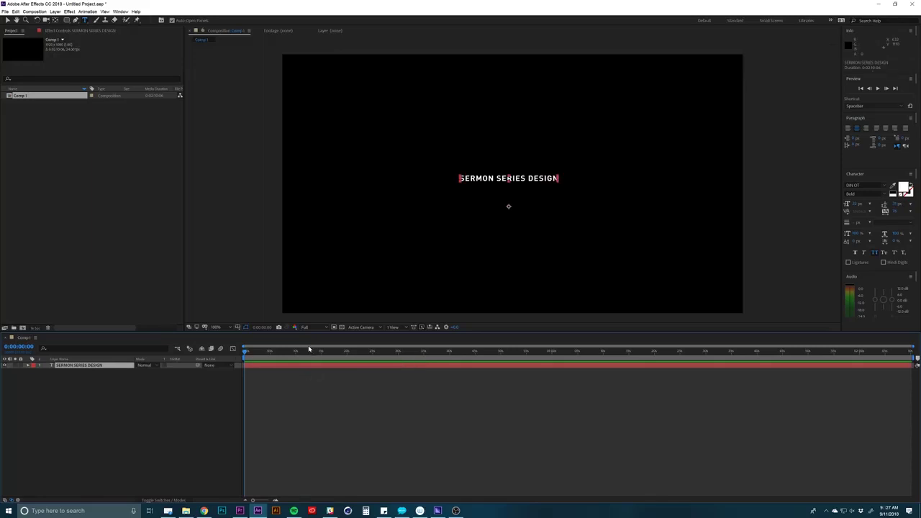
{"action": "left_click", "coordinate": [315, 378]}
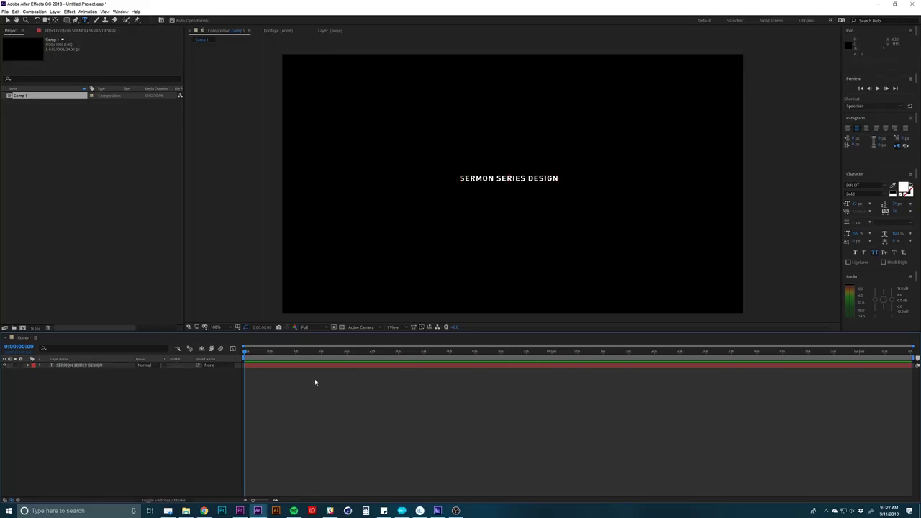
Draw a large rounded-rectangle mask around the title with the Rounded Rectangle Tool
{"action": "left_click", "coordinate": [321, 368]}
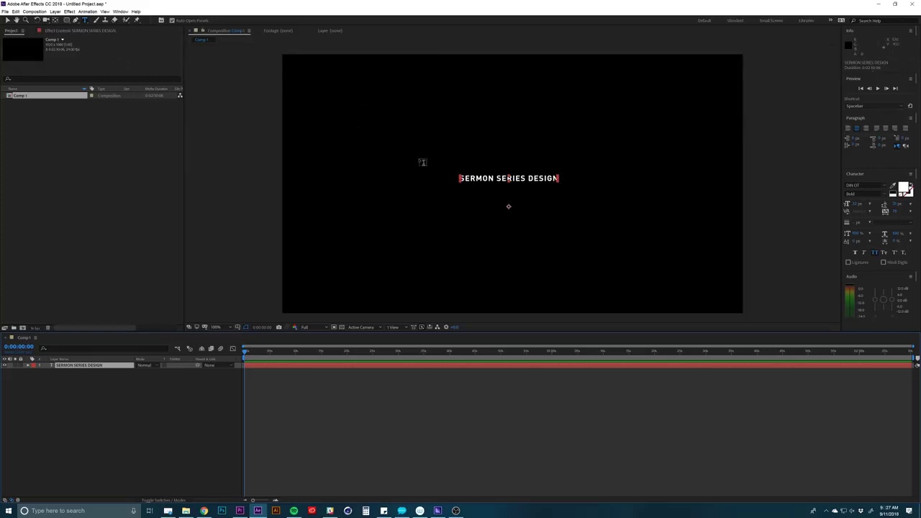
{"action": "left_click", "coordinate": [67, 20]}
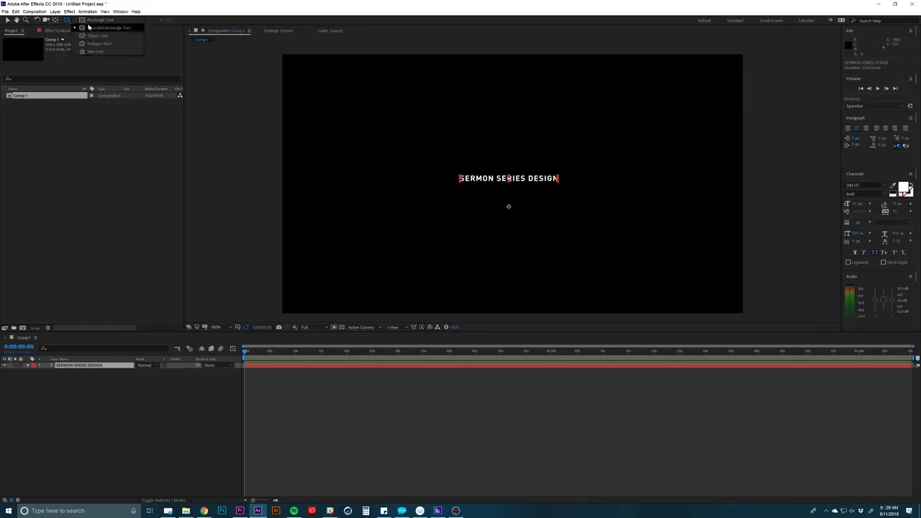
{"action": "left_click", "coordinate": [99, 29]}
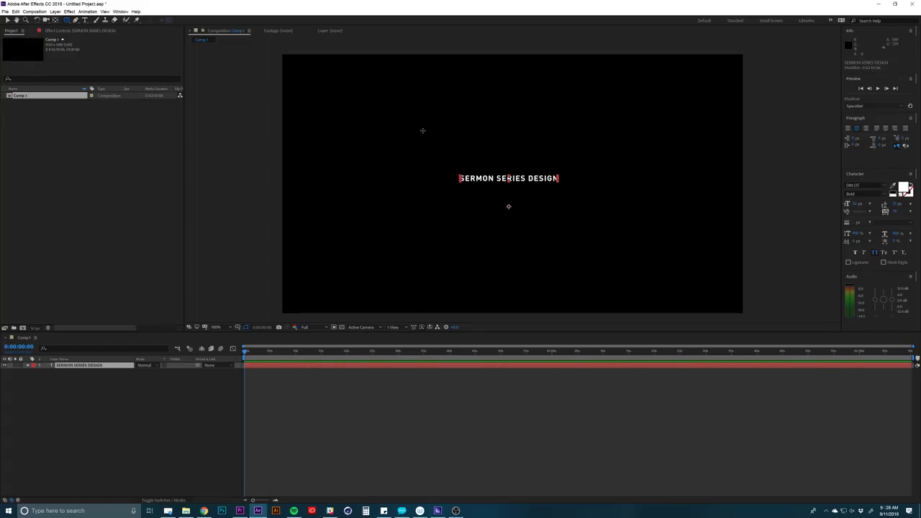
{"action": "left_click_drag", "start_coordinate": [421, 105], "coordinate": [444, 131]}
{"action": "left_click_drag", "start_coordinate": [489, 170], "coordinate": [600, 260]}
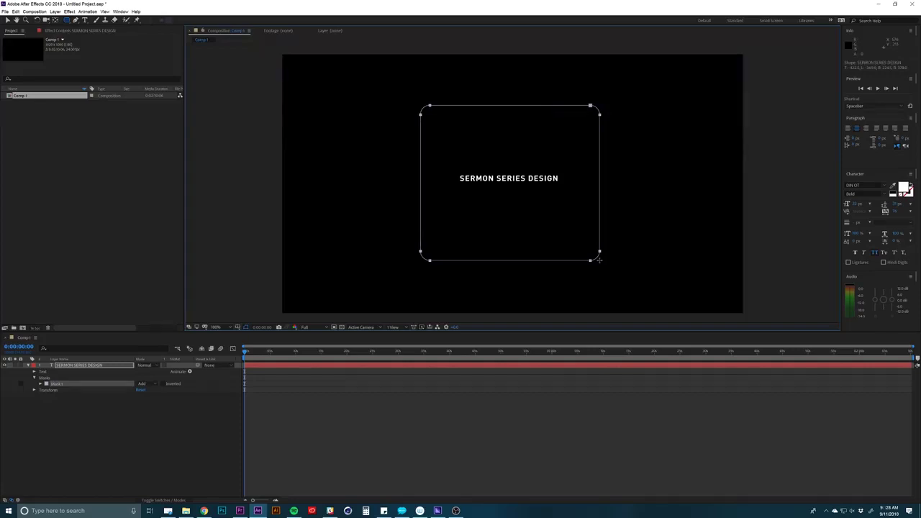
Adjust the mask's corner roundness and fine-tune its bottom-right corner size
{"action": "key", "text": "Up"}
{"action": "key", "text": "Up"}
{"action": "key", "text": "Up"}
{"action": "key", "text": "Up"}
{"action": "key", "text": "Up"}
{"action": "key", "text": "Up"}
{"action": "key", "text": "Up"}
{"action": "key", "text": "Up"}
{"action": "key", "text": "Up"}
{"action": "key", "text": "Up"}
{"action": "key", "text": "Up"}
{"action": "key", "text": "Up"}
{"action": "key", "text": "Down"}
{"action": "key", "text": "Down"}
{"action": "key", "text": "Down"}
{"action": "key", "text": "Down"}
{"action": "key", "text": "Down"}
{"action": "key", "text": "Down"}
{"action": "key", "text": "Down"}
{"action": "key", "text": "Down"}
{"action": "key", "text": "Up"}
{"action": "key", "text": "Up"}
{"action": "key", "text": "Up"}
{"action": "key", "text": "Up"}
{"action": "key", "text": "Up"}
{"action": "key", "text": "Up"}
{"action": "key", "text": "Up"}
{"action": "key", "text": "Up"}
{"action": "key", "text": "Up"}
{"action": "key", "text": "Up"}
{"action": "key", "text": "Up"}
{"action": "left_click_drag", "start_coordinate": [598, 259], "coordinate": [599, 254]}
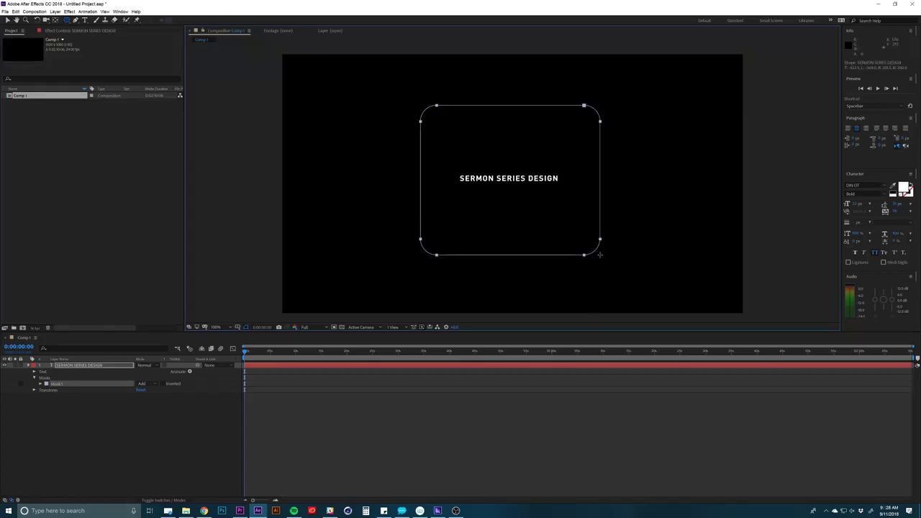
{"action": "left_click_drag", "start_coordinate": [600, 255], "coordinate": [602, 253]}
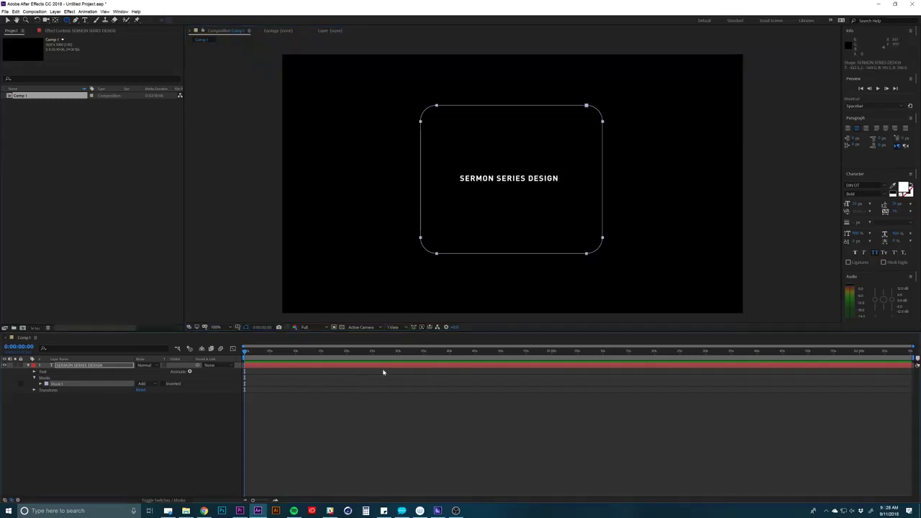
Set the title's Path Options path to Mask 1 so the text follows the mask
{"action": "left_click", "coordinate": [77, 367]}
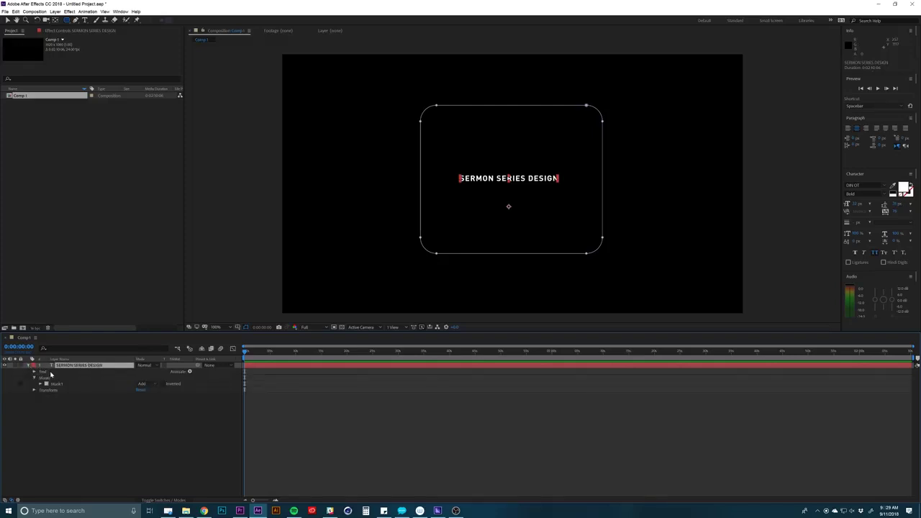
{"action": "key", "text": "Return"}
{"action": "left_click", "coordinate": [34, 372]}
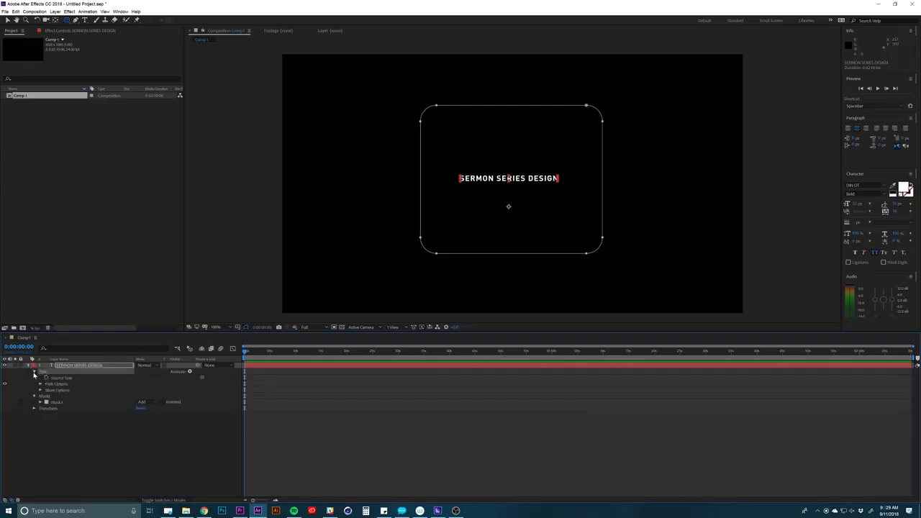
{"action": "left_click", "coordinate": [58, 385]}
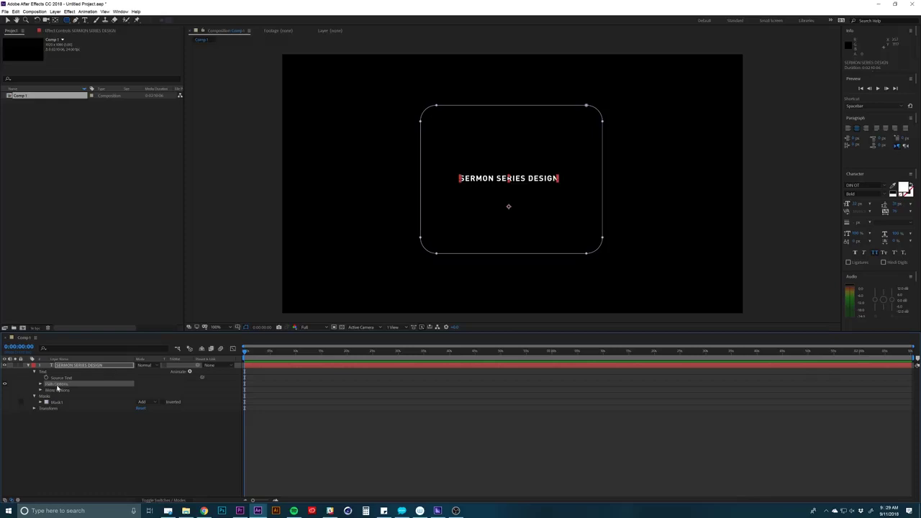
{"action": "left_click", "coordinate": [40, 384]}
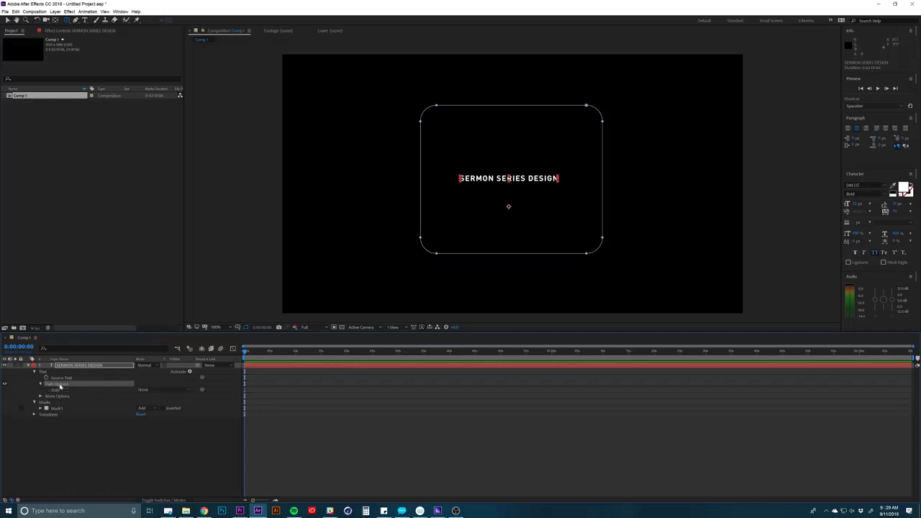
{"action": "left_click", "coordinate": [144, 389]}
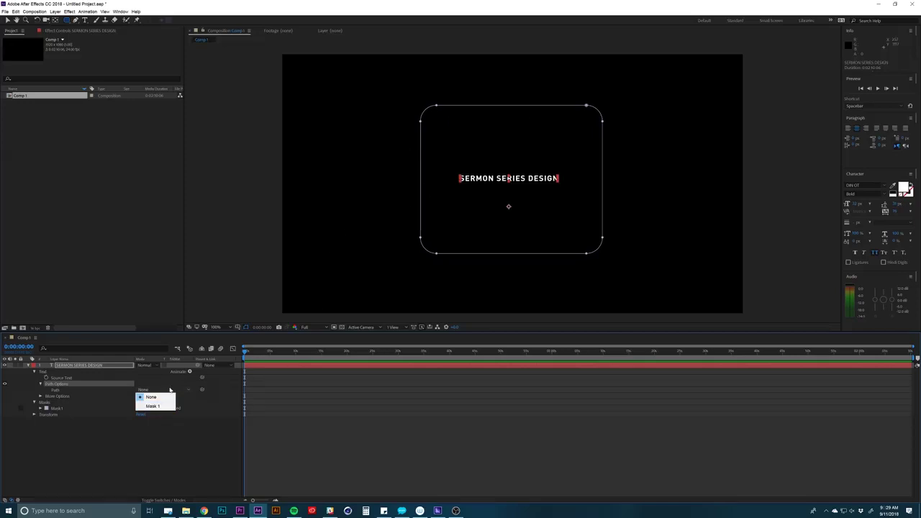
{"action": "left_click", "coordinate": [153, 407]}
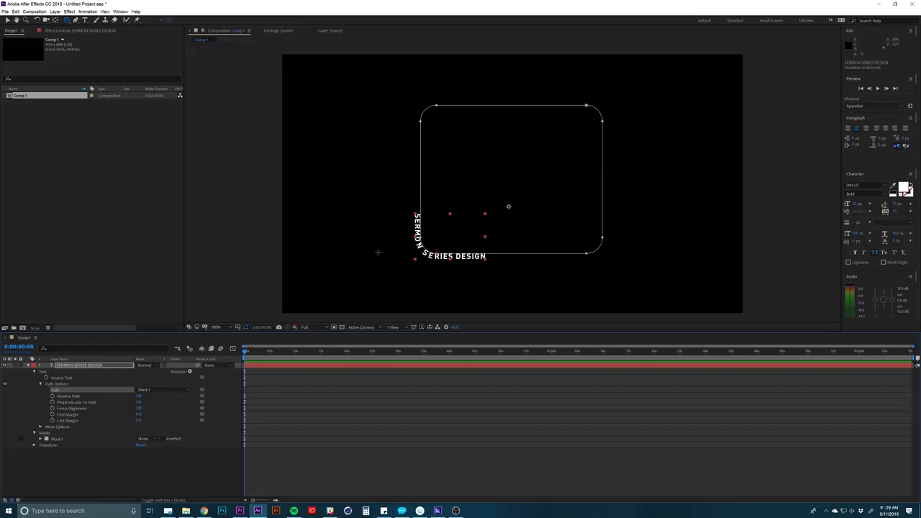
Try Reverse Path, Perpendicular To Path, Force Alignment and First Margin, then undo the margin
{"action": "left_click", "coordinate": [138, 396]}
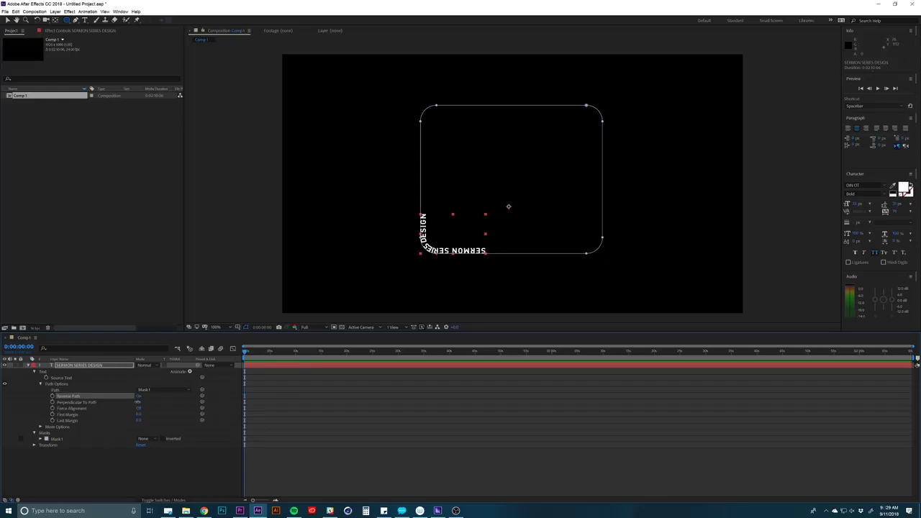
{"action": "left_click", "coordinate": [139, 402]}
{"action": "left_click", "coordinate": [139, 403]}
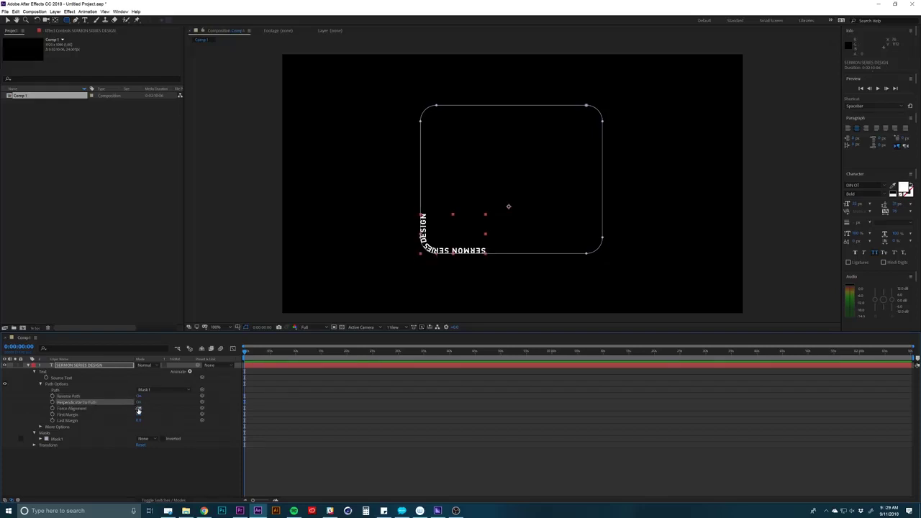
{"action": "left_click", "coordinate": [139, 408]}
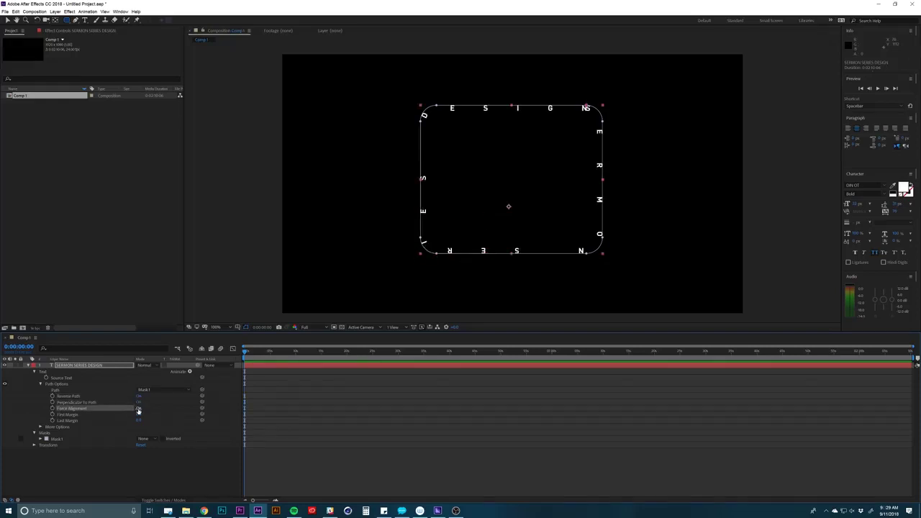
{"action": "left_click", "coordinate": [139, 409]}
{"action": "left_click_drag", "start_coordinate": [139, 415], "coordinate": [175, 408]}
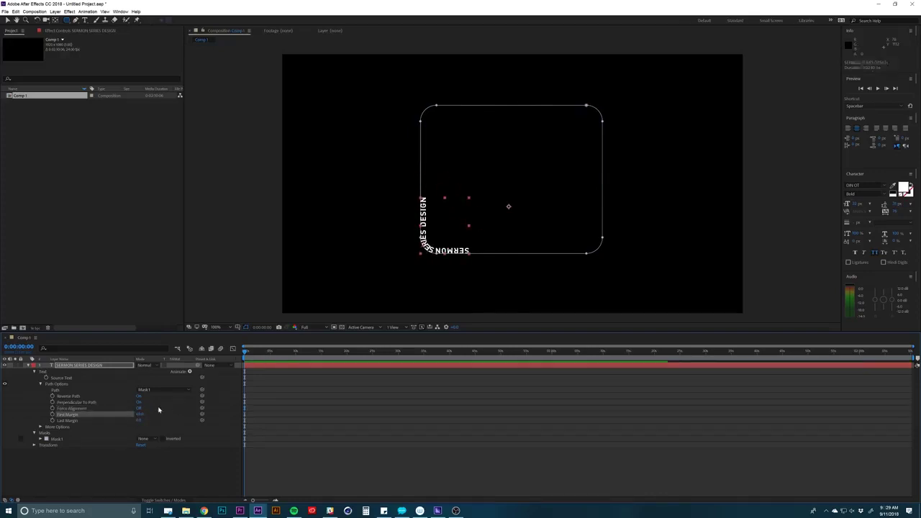
{"action": "key", "text": "ctrl+z"}
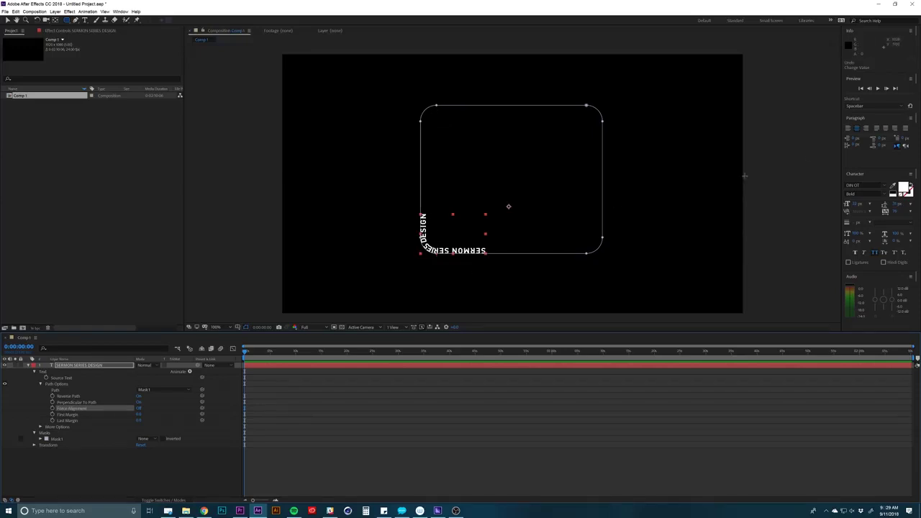
Increase the Tracking value in the Character panel to spread the path text
{"action": "left_click", "coordinate": [865, 175]}
{"action": "left_click", "coordinate": [865, 174]}
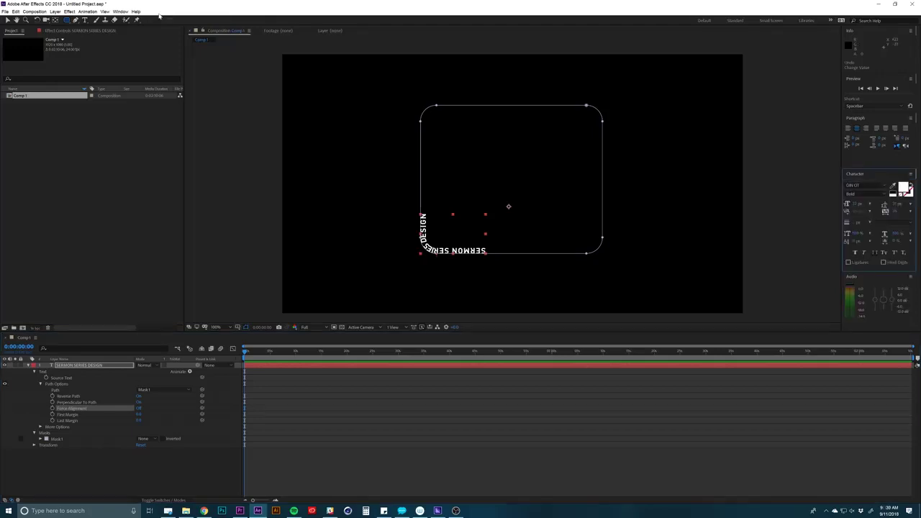
{"action": "left_click", "coordinate": [135, 11]}
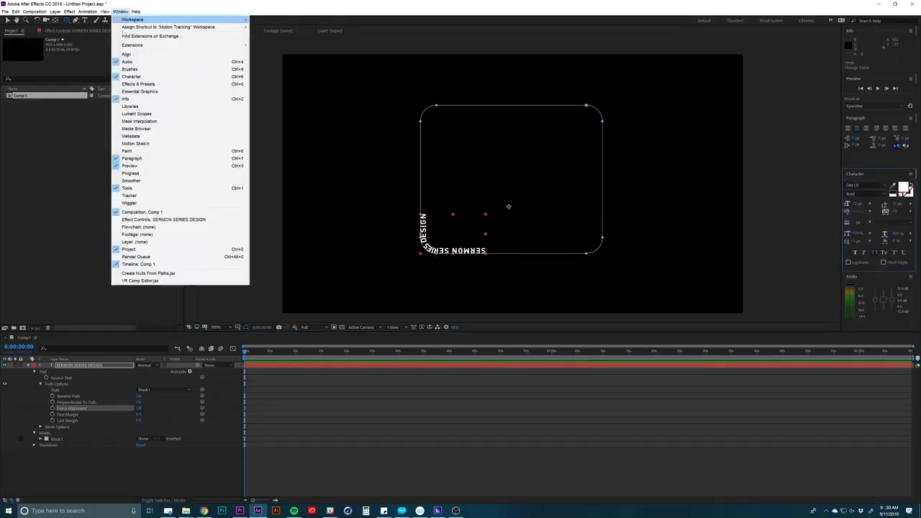
{"action": "left_click", "coordinate": [126, 12]}
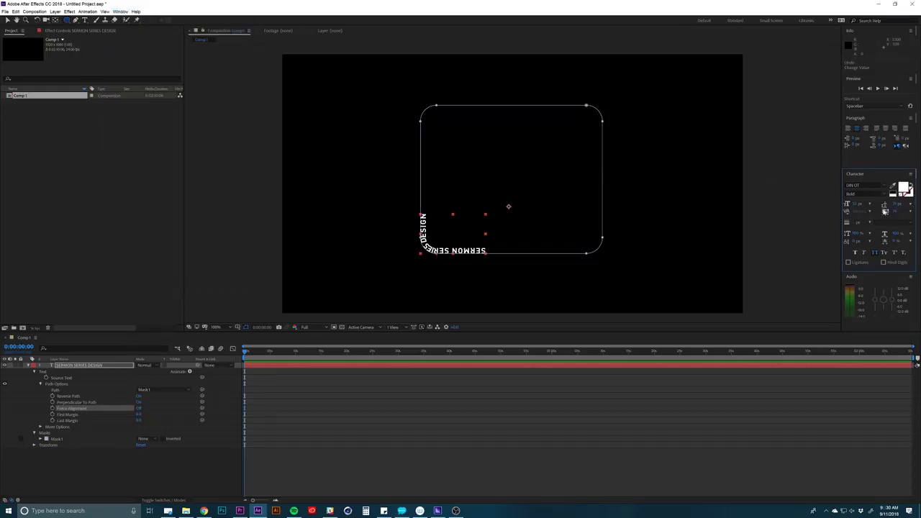
{"action": "left_click_drag", "start_coordinate": [895, 213], "coordinate": [916, 212]}
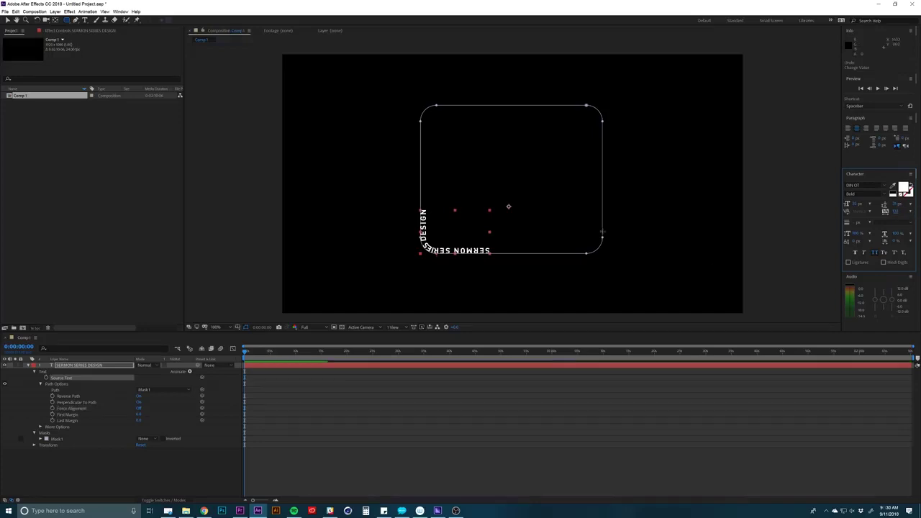
{"action": "left_click", "coordinate": [249, 369]}
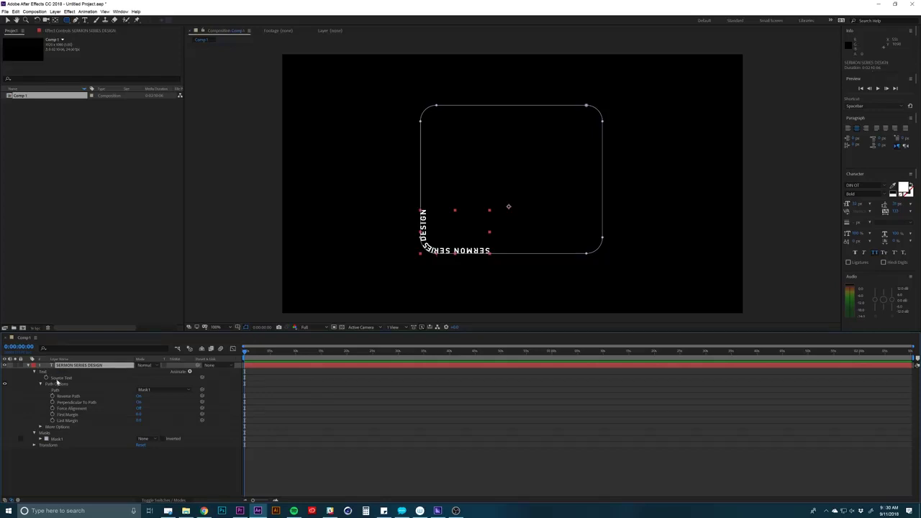
Add a Position animator via Animate and set a Position keyframe at 0:00
{"action": "left_click", "coordinate": [40, 427]}
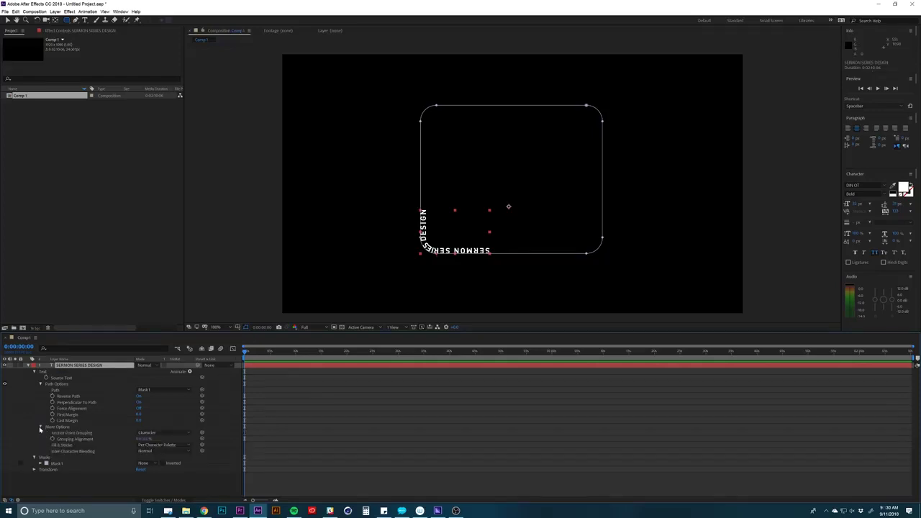
{"action": "left_click", "coordinate": [40, 428]}
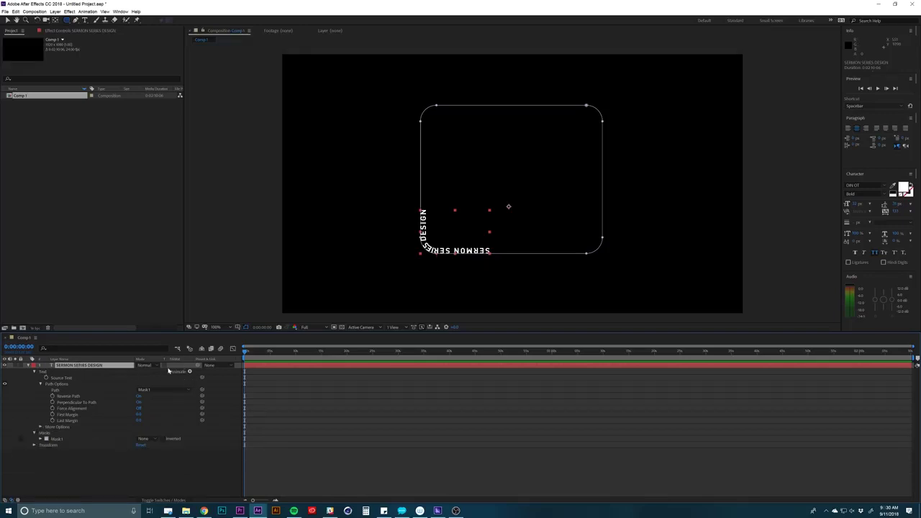
{"action": "left_click", "coordinate": [190, 372]}
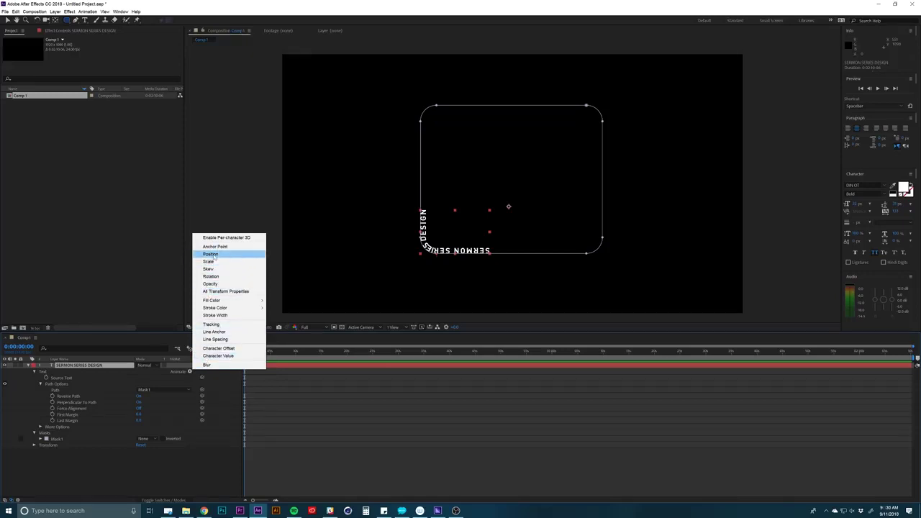
{"action": "left_click", "coordinate": [210, 254]}
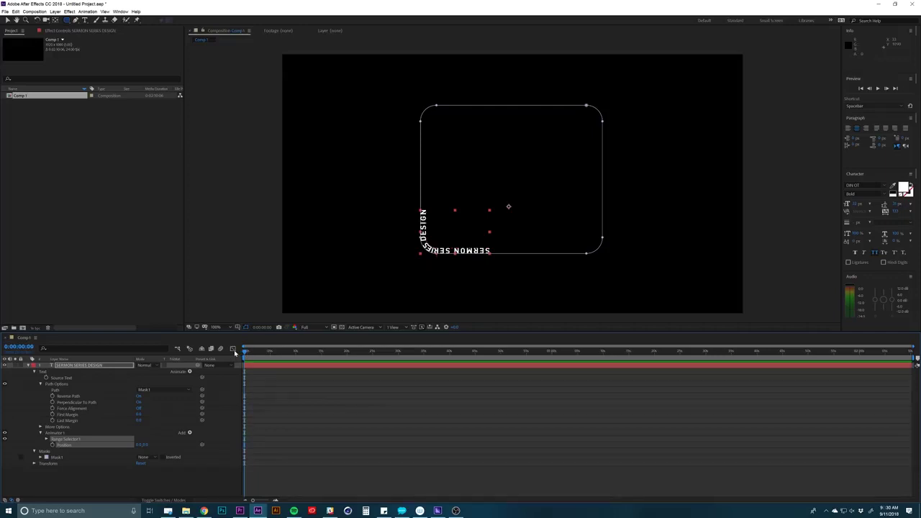
{"action": "left_click", "coordinate": [53, 445]}
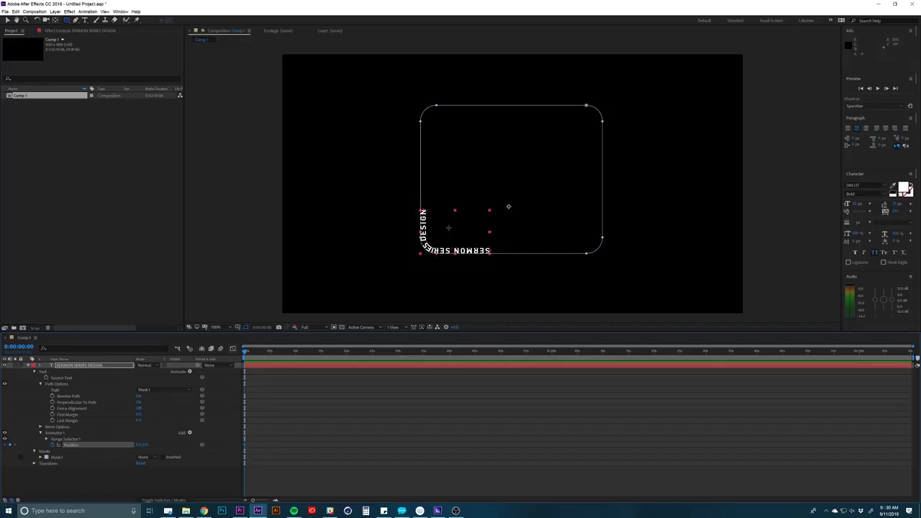
At 0:00:10:01, change the animator Position X so the text reaches the mask's top edge
{"action": "left_click_drag", "start_coordinate": [278, 351], "coordinate": [295, 353]}
{"action": "key", "text": "Page_Up"}
{"action": "key", "text": "Page_Up"}
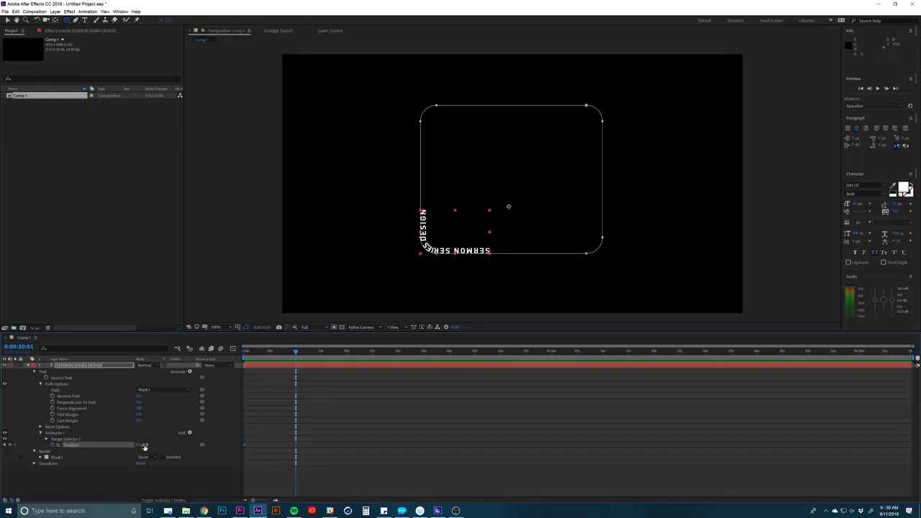
{"action": "left_click_drag", "start_coordinate": [138, 446], "coordinate": [125, 447]}
{"action": "left_click_drag", "start_coordinate": [257, 447], "coordinate": [500, 446]}
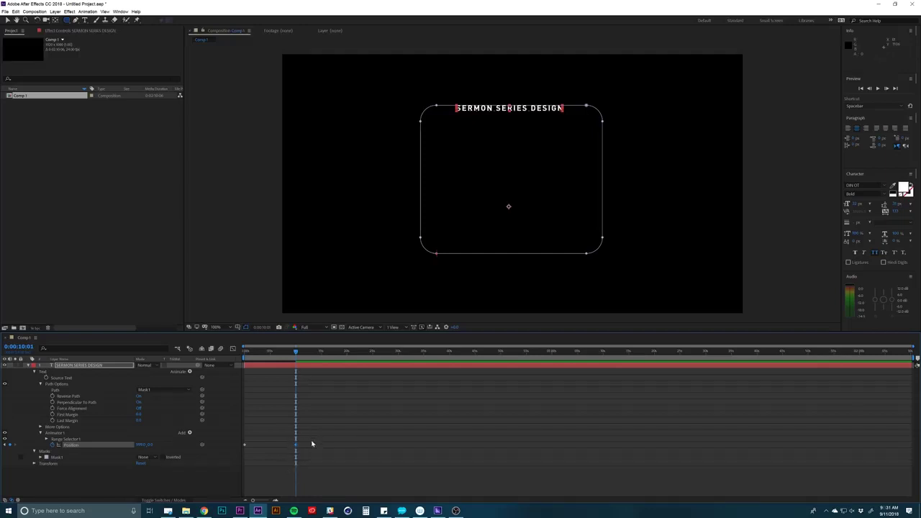
Preview the glide along the mask, then select both Position keyframes
{"action": "left_click", "coordinate": [329, 487]}
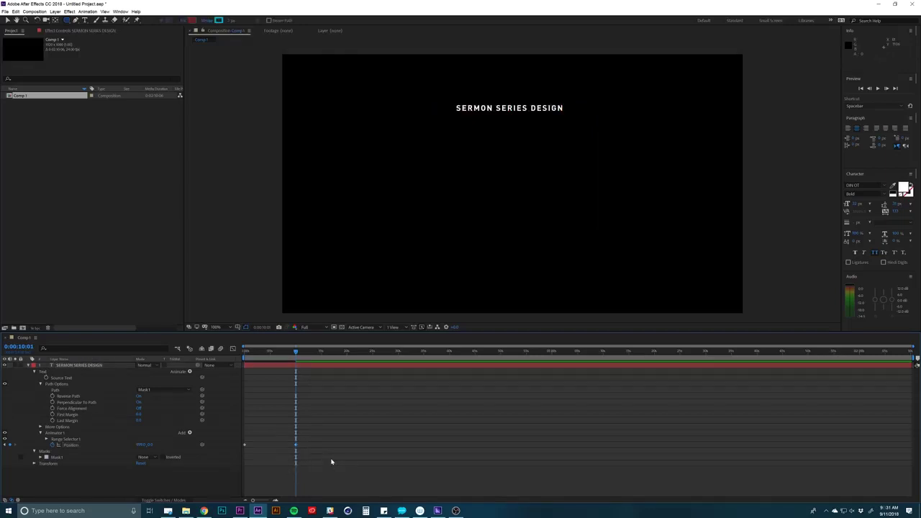
{"action": "key", "text": "space"}
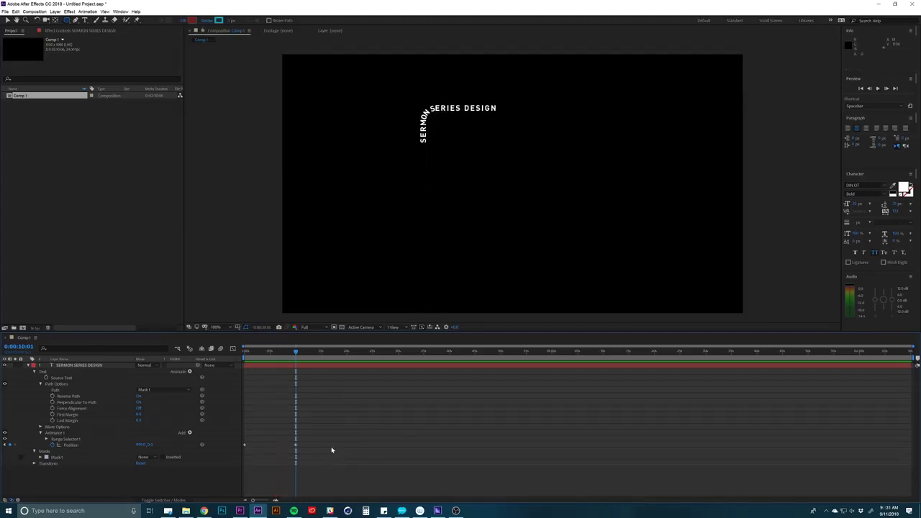
{"action": "key", "text": "space"}
{"action": "left_click_drag", "start_coordinate": [295, 354], "coordinate": [272, 354]}
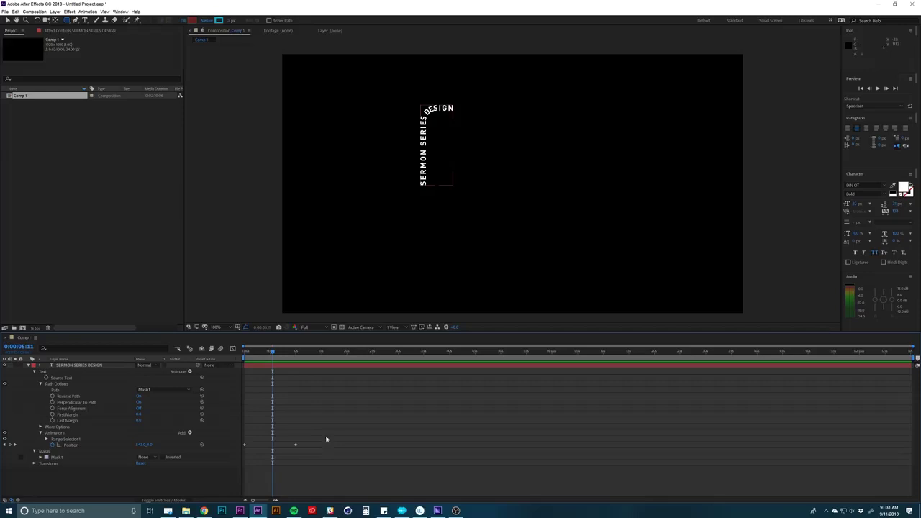
{"action": "left_click_drag", "start_coordinate": [324, 435], "coordinate": [234, 468]}
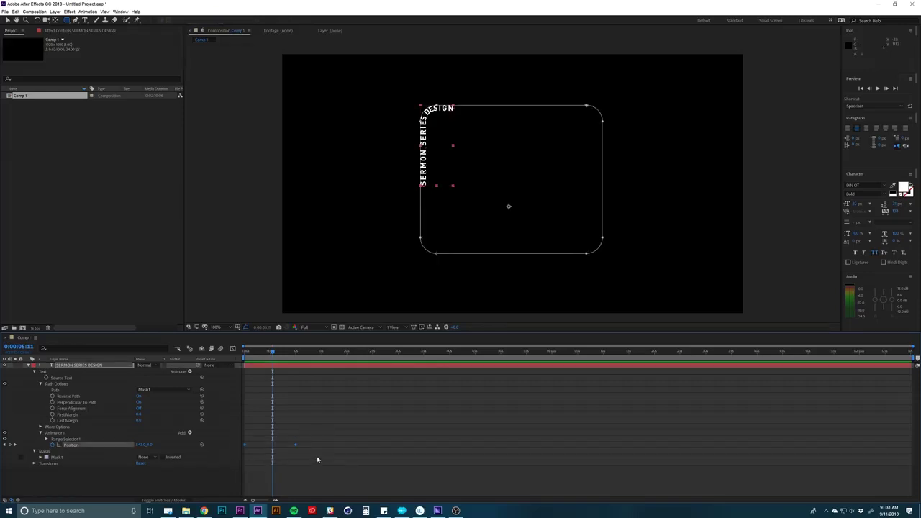
Apply Keyframe Assistant > Easy Ease to both Position keyframes and scrub to check
{"action": "right_click", "coordinate": [296, 445]}
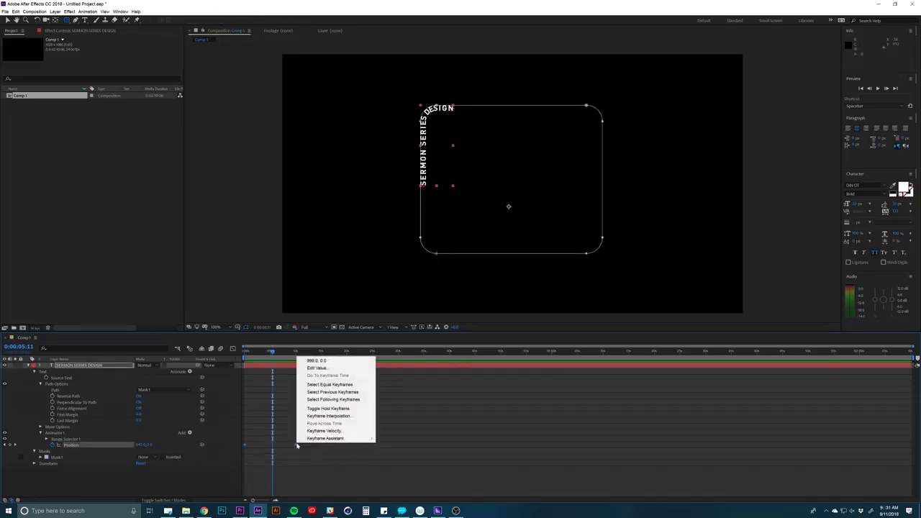
{"action": "mouse_move", "coordinate": [338, 440]}
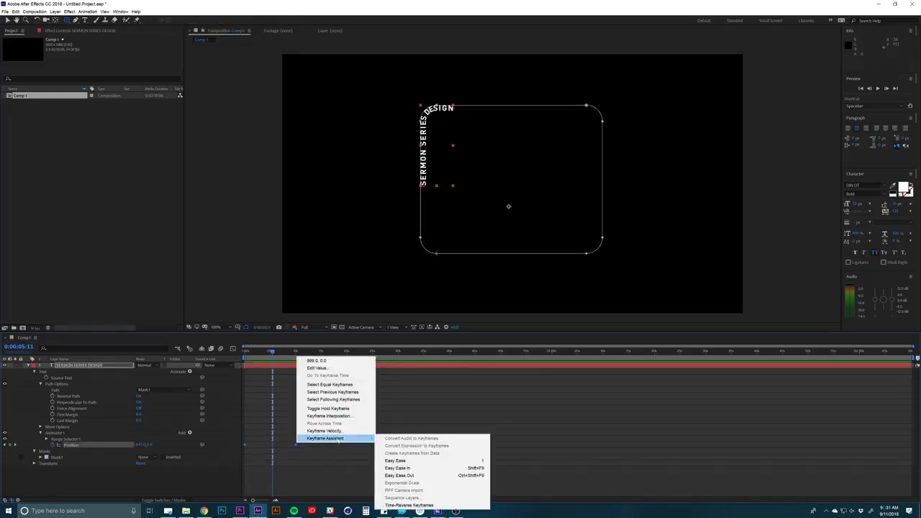
{"action": "left_click", "coordinate": [395, 461]}
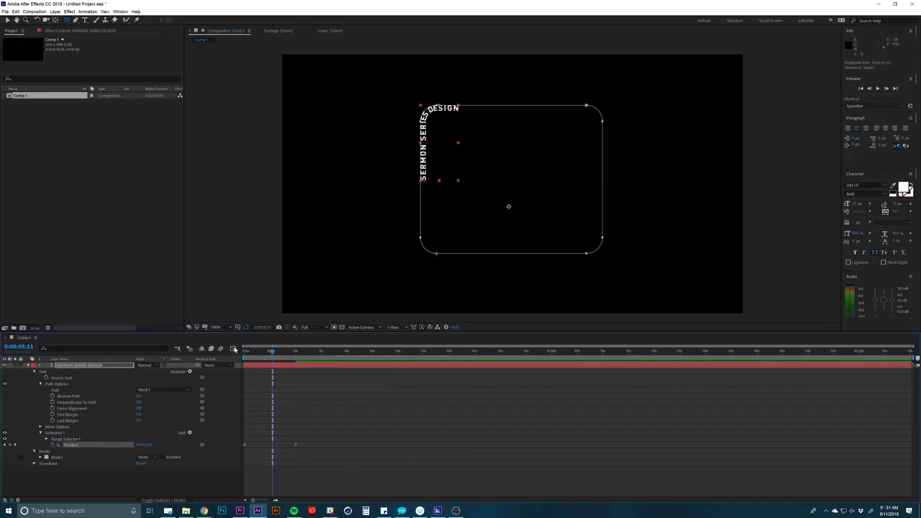
{"action": "left_click", "coordinate": [291, 429]}
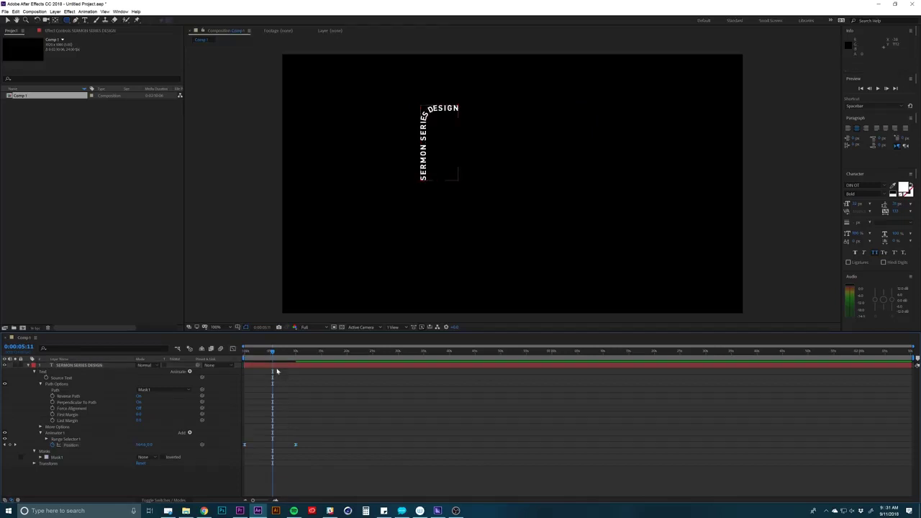
{"action": "left_click_drag", "start_coordinate": [256, 355], "coordinate": [298, 355]}
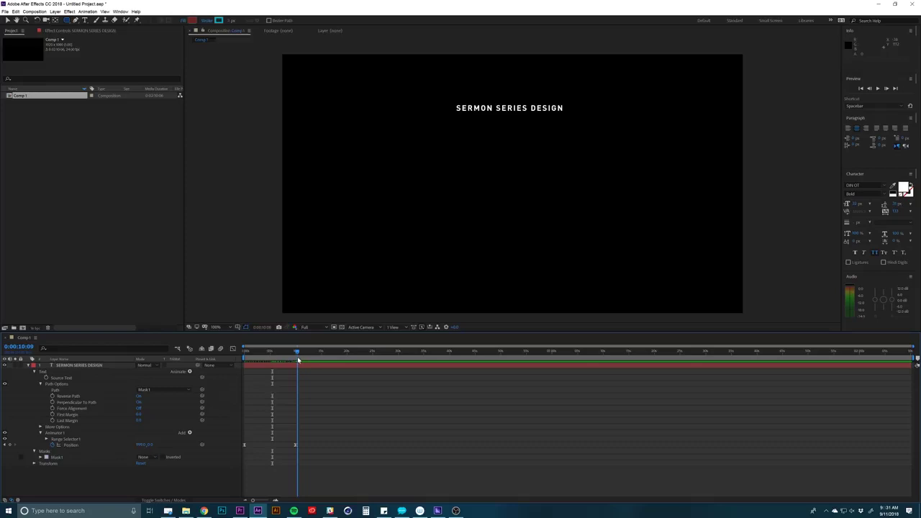
{"action": "left_click_drag", "start_coordinate": [303, 443], "coordinate": [243, 456]}
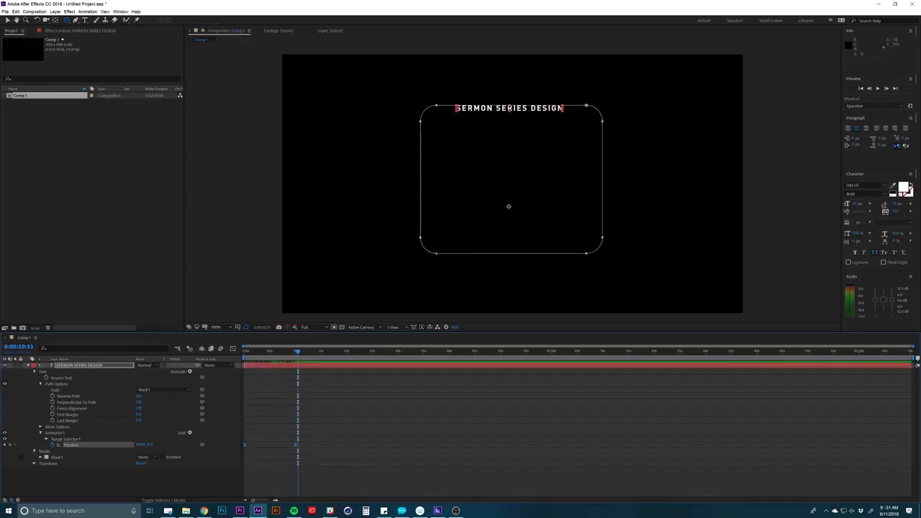
In the speed graph, ease both Path Position keyframes and lengthen the final keyframe's influence
{"action": "left_click_drag", "start_coordinate": [332, 439], "coordinate": [249, 462]}
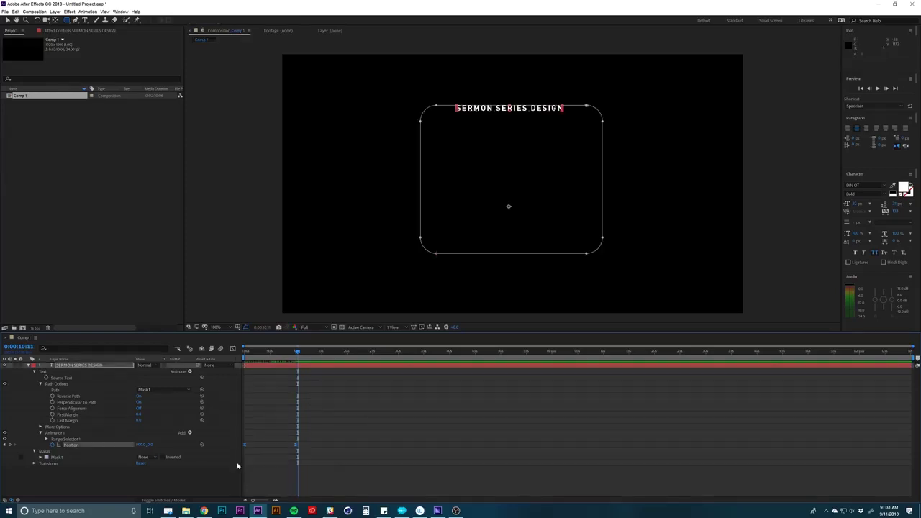
{"action": "left_click", "coordinate": [233, 350]}
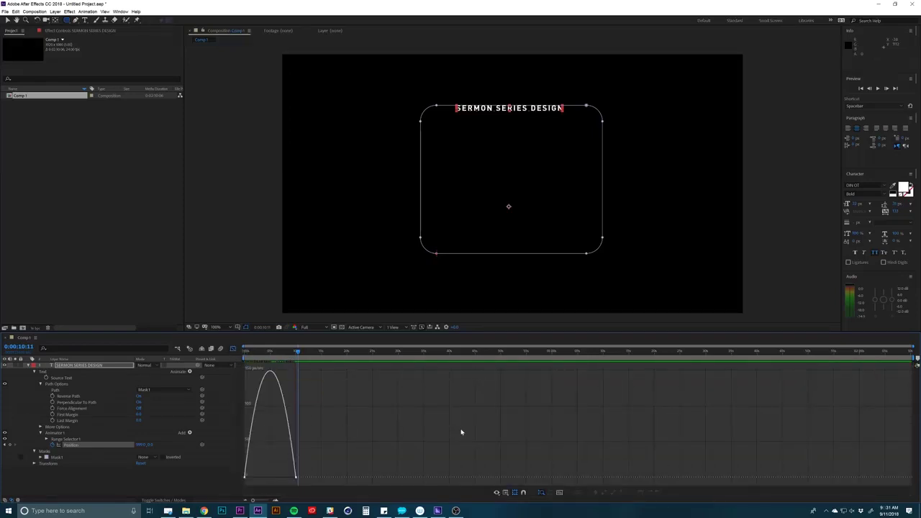
{"action": "left_click", "coordinate": [504, 493]}
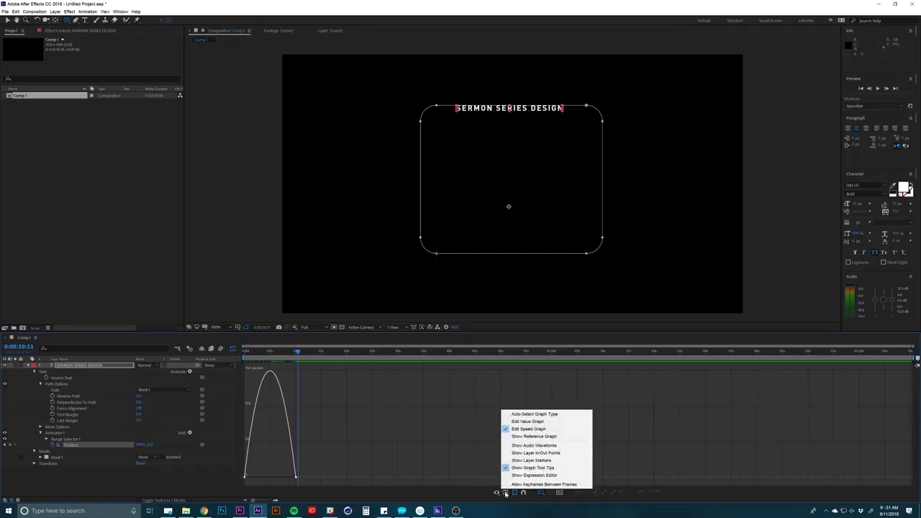
{"action": "left_click", "coordinate": [523, 432]}
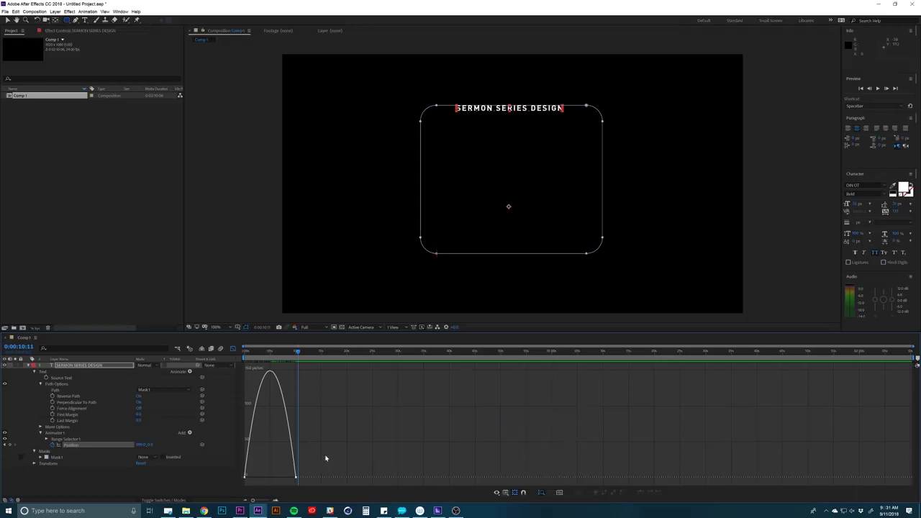
{"action": "left_click_drag", "start_coordinate": [326, 458], "coordinate": [285, 490]}
{"action": "left_click", "coordinate": [295, 477]}
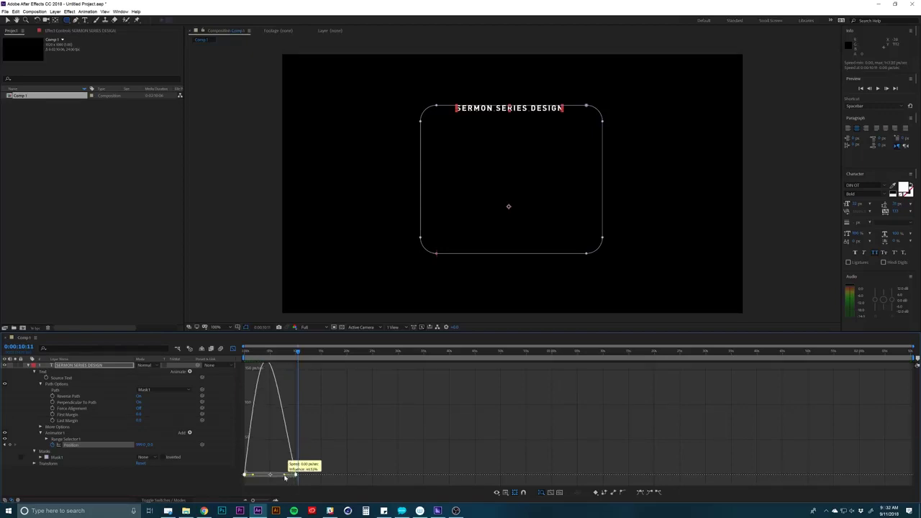
{"action": "left_click_drag", "start_coordinate": [288, 475], "coordinate": [249, 478]}
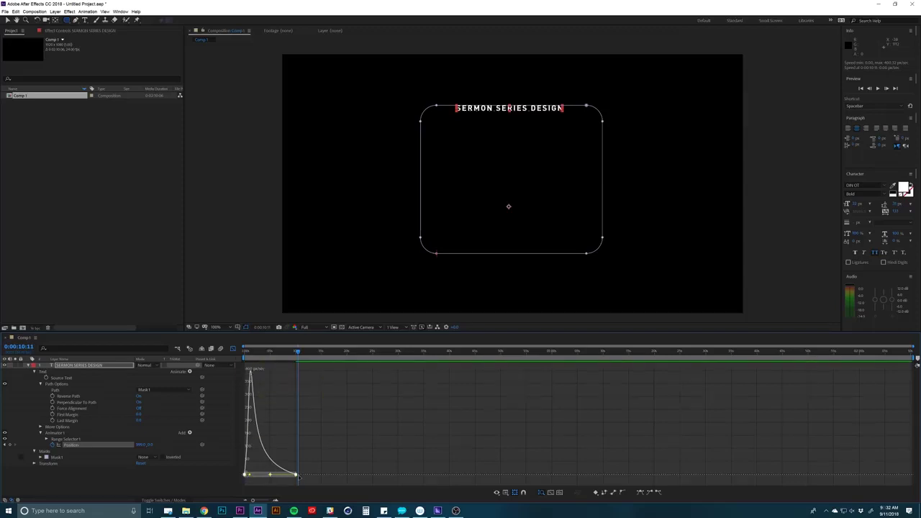
Play back the eased glide and switch from the Graph Editor to layer bars
{"action": "left_click_drag", "start_coordinate": [298, 353], "coordinate": [302, 353]}
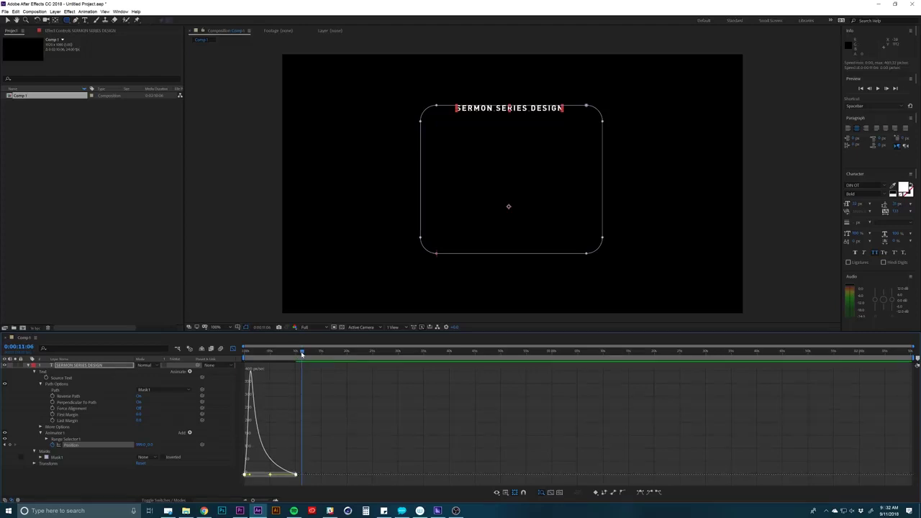
{"action": "key", "text": "space"}
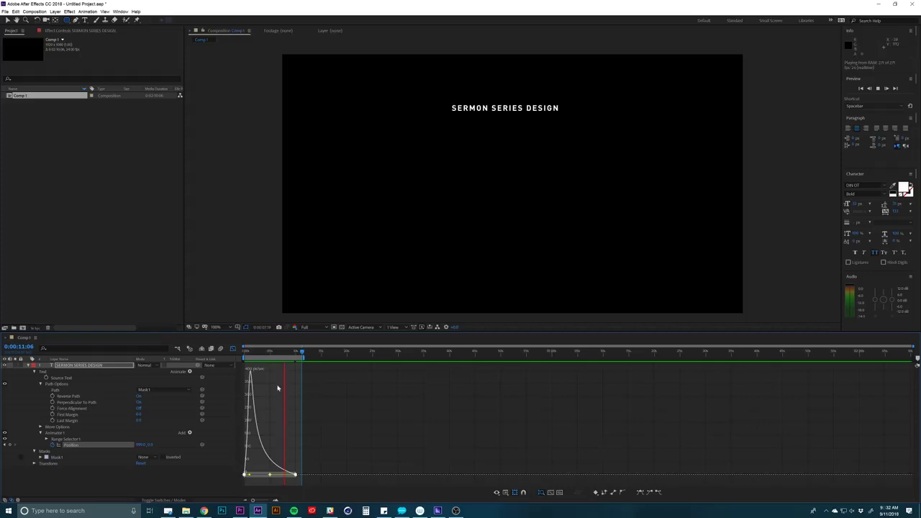
{"action": "key", "text": "shift+F3"}
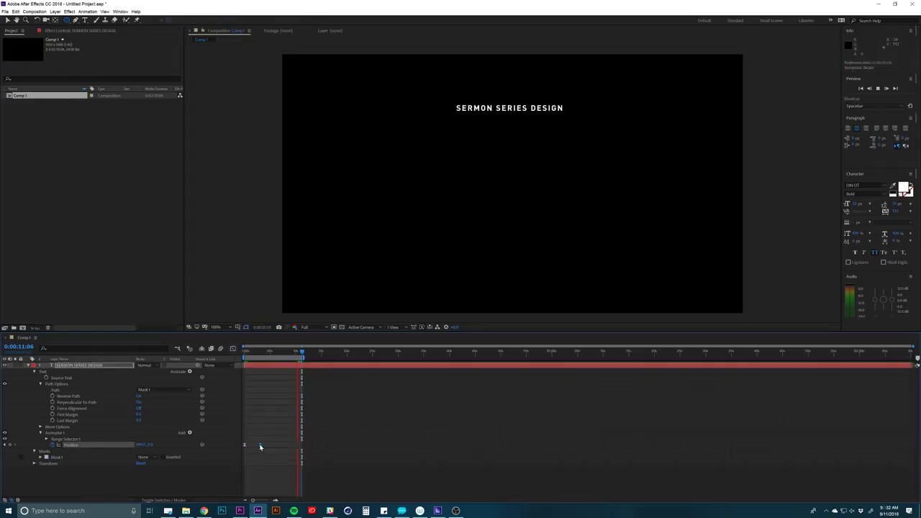
{"action": "key", "text": "space"}
{"action": "key", "text": "space"}
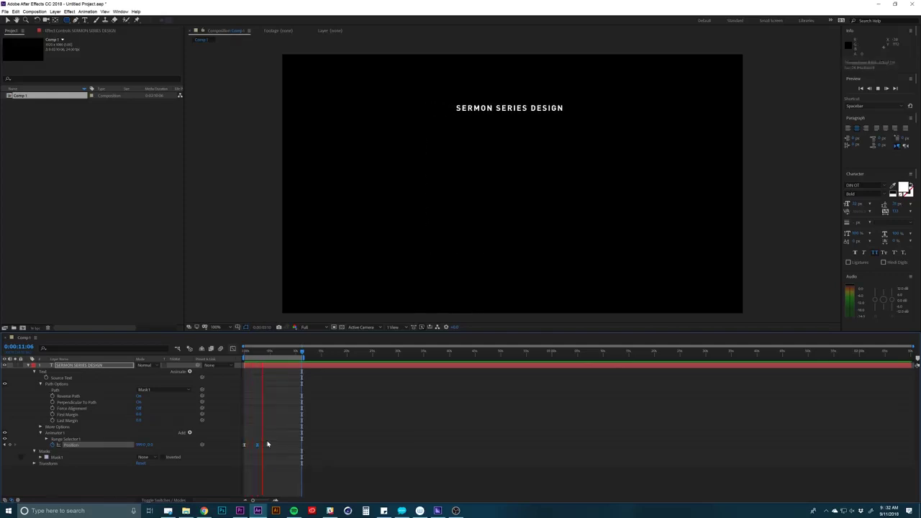
{"action": "key", "text": "space"}
{"action": "left_click", "coordinate": [264, 454]}
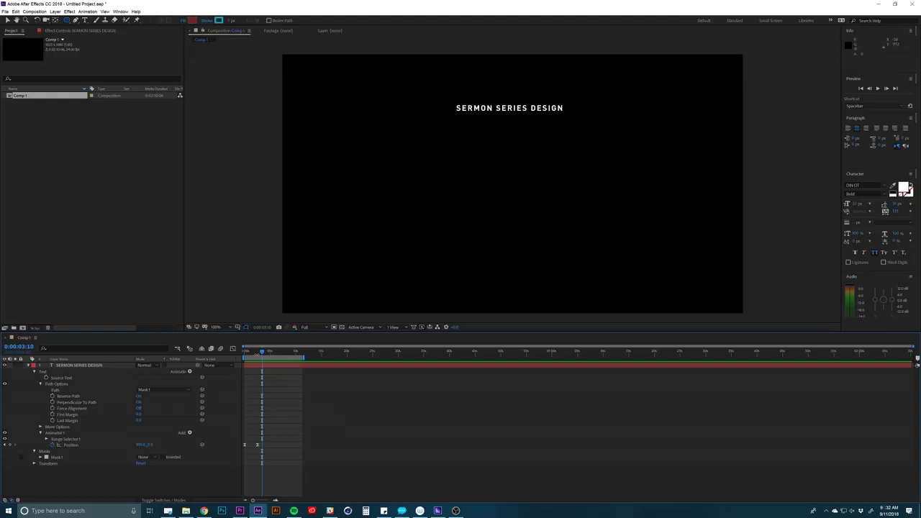
Review the path motion once more, then delete the SERMON SERIES DESIGN text layer
{"action": "mouse_move", "coordinate": [262, 352]}
{"action": "left_mouse_down"}
{"action": "mouse_move", "coordinate": [245, 352]}
{"action": "mouse_move", "coordinate": [269, 352]}
{"action": "left_mouse_up"}
{"action": "left_click", "coordinate": [105, 367]}
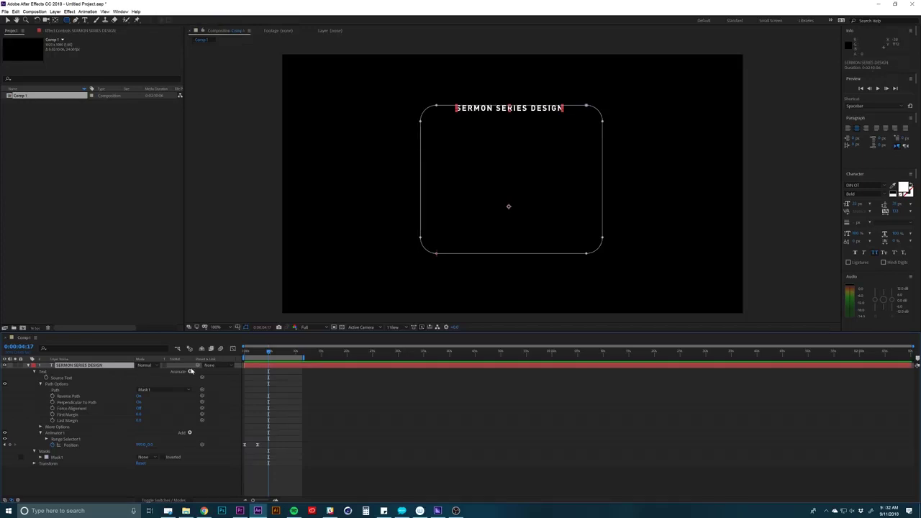
{"action": "left_click", "coordinate": [189, 371]}
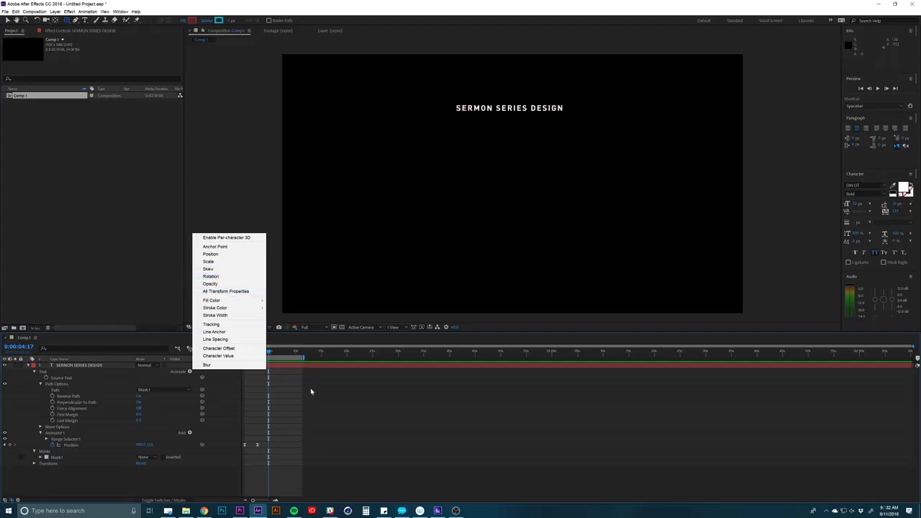
{"action": "left_click", "coordinate": [290, 378]}
{"action": "left_click", "coordinate": [275, 367]}
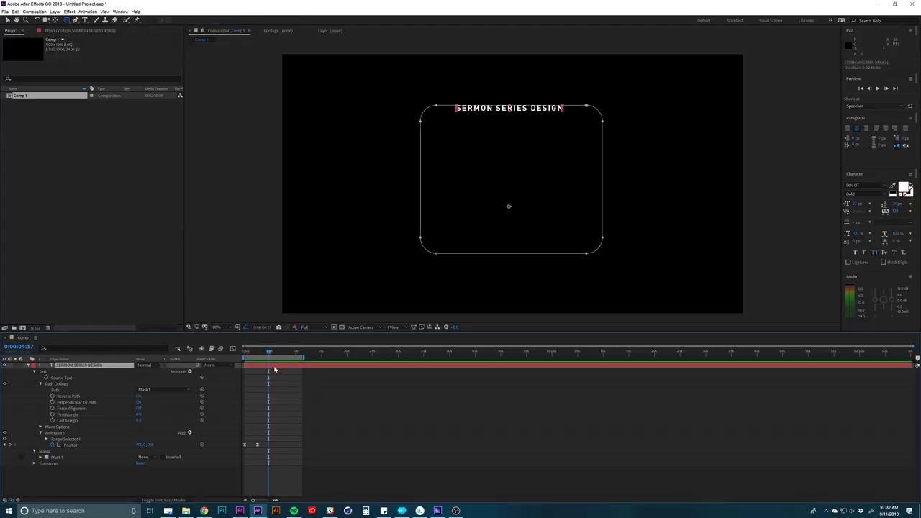
{"action": "left_click", "coordinate": [254, 352]}
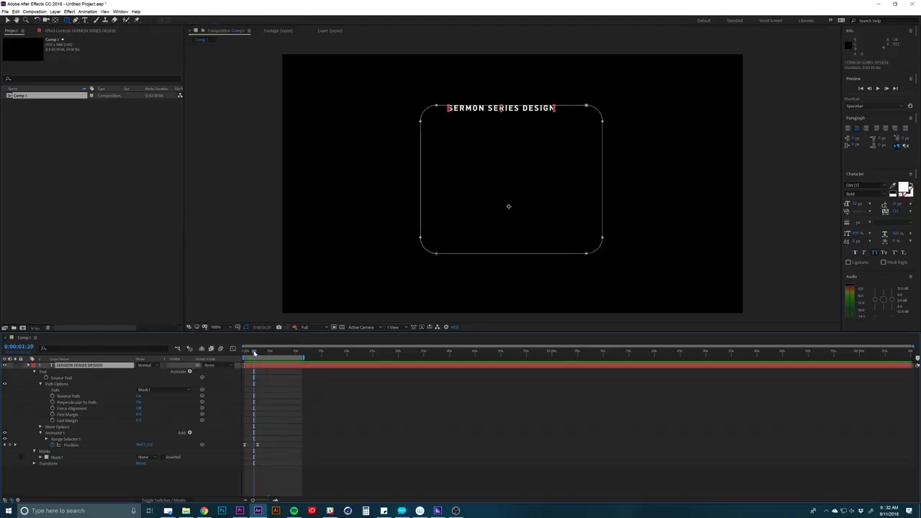
{"action": "left_click_drag", "start_coordinate": [254, 353], "coordinate": [268, 352]}
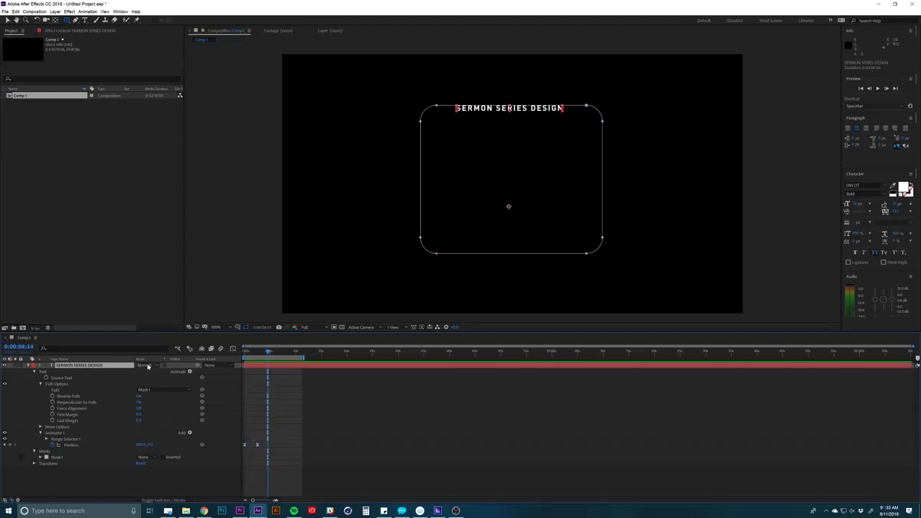
{"action": "key", "text": "Delete"}
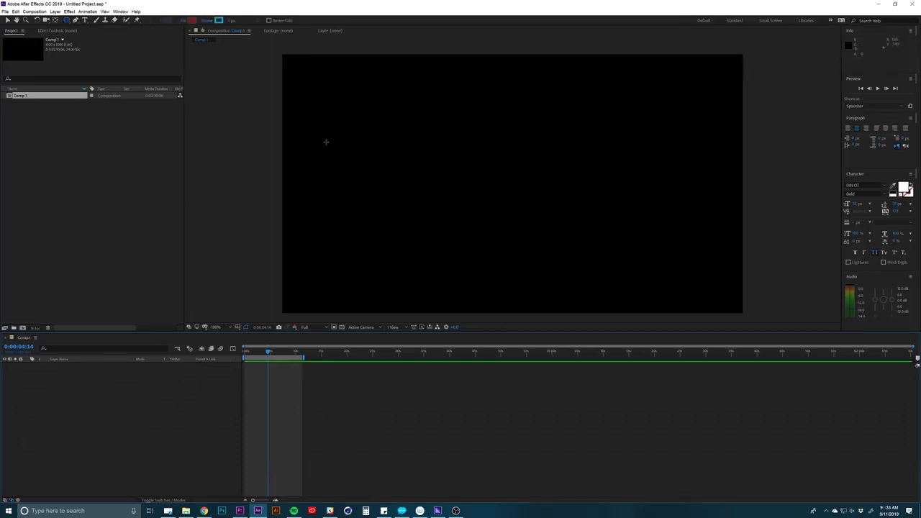
Create a 'SERMON SERIES DESIGN' paragraph title and nudge it slightly lower, near the frame centre
{"action": "left_click_drag", "start_coordinate": [321, 155], "coordinate": [684, 212]}
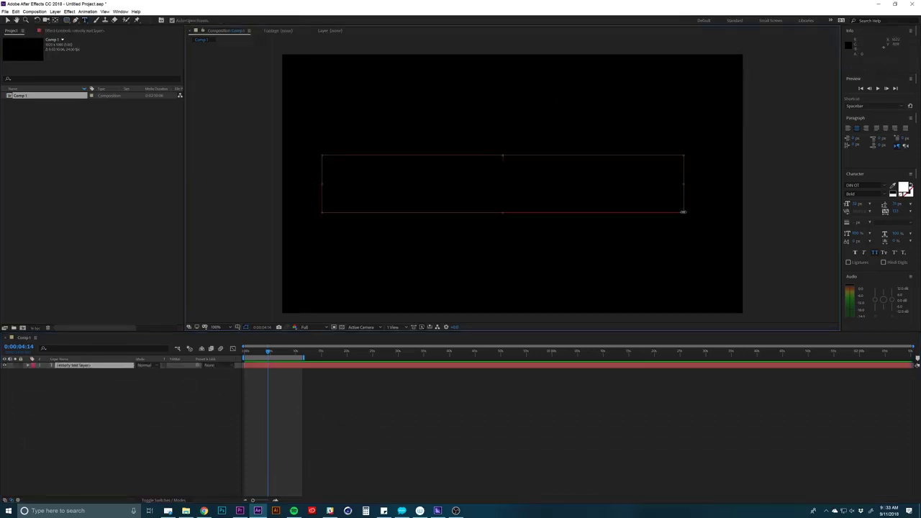
{"action": "type", "text": "SERMON SERIES"}
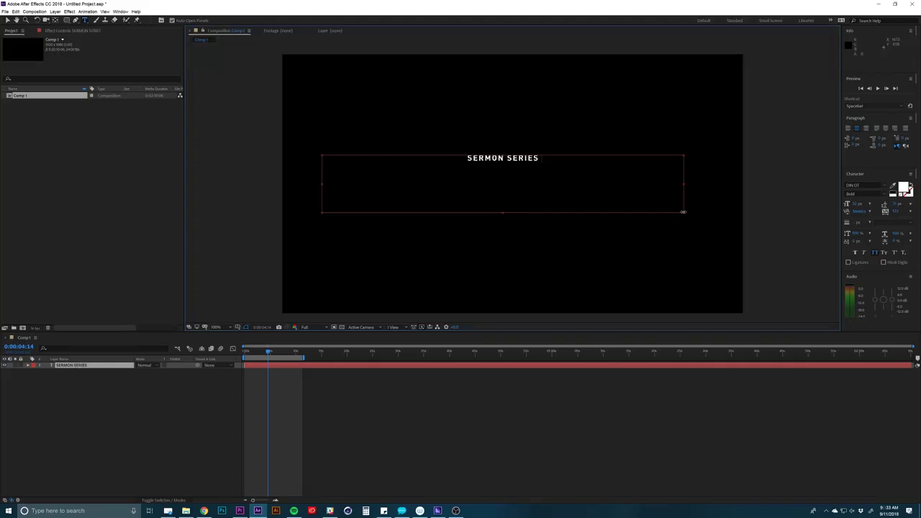
{"action": "type", "text": " DESIGN"}
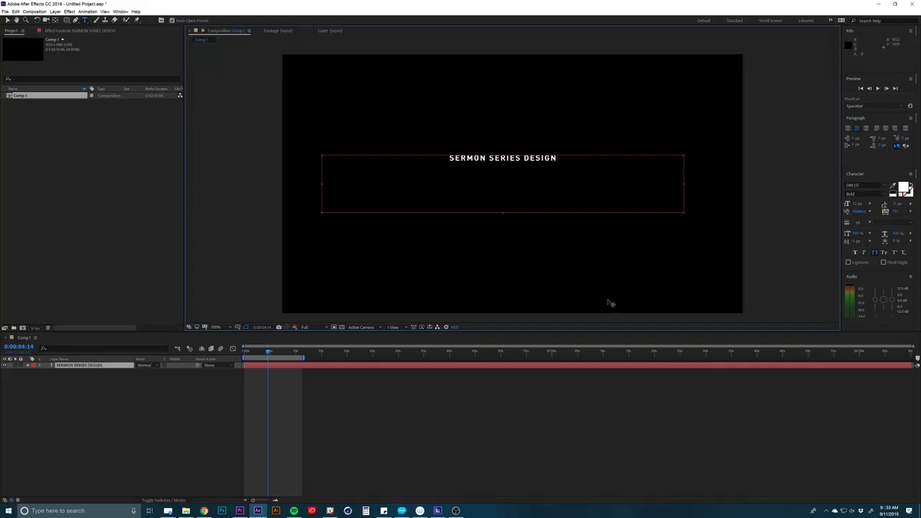
{"action": "key", "text": "Escape"}
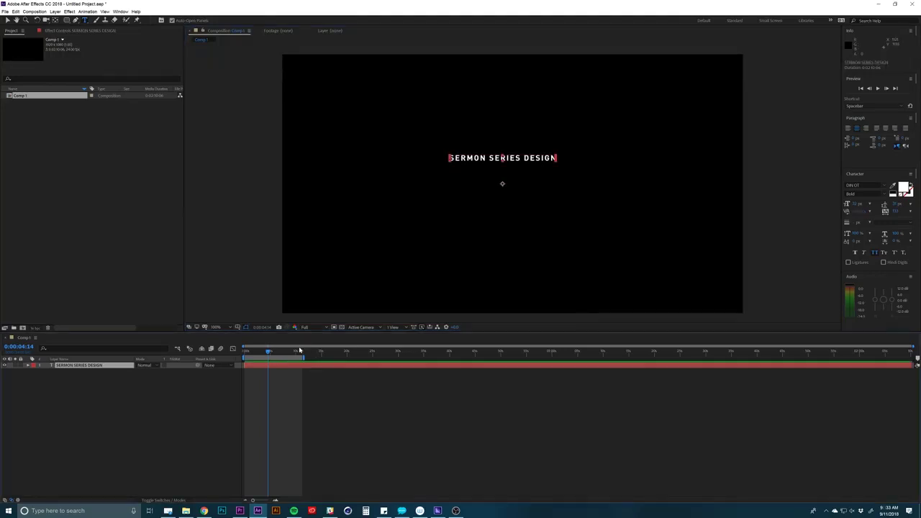
{"action": "key", "text": "v"}
{"action": "left_click_drag", "start_coordinate": [448, 157], "coordinate": [451, 173]}
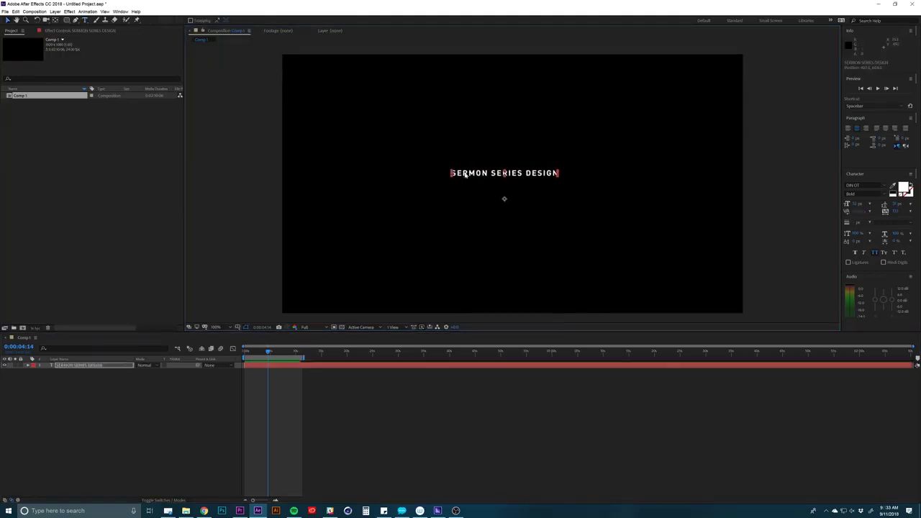
{"action": "left_click", "coordinate": [101, 364]}
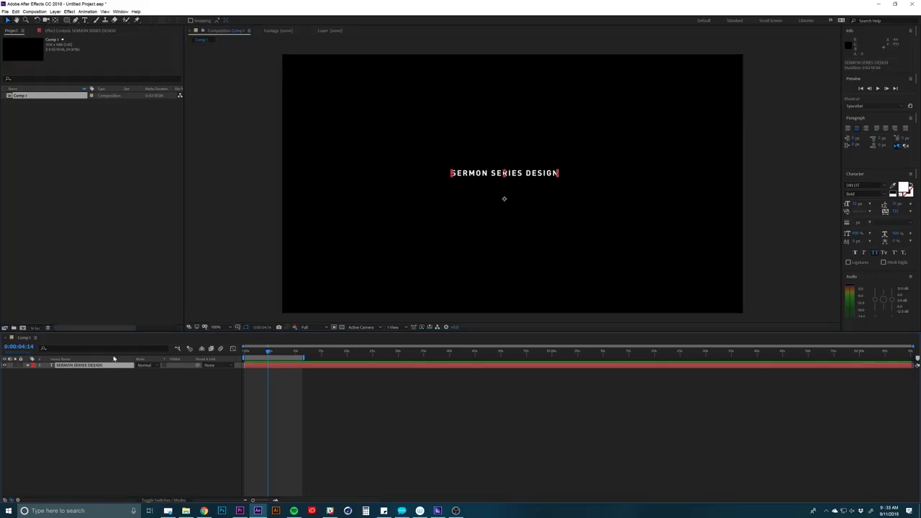
Add an Opacity animator to the title with Opacity set to 0%
{"action": "left_click", "coordinate": [28, 366]}
{"action": "left_click", "coordinate": [189, 372]}
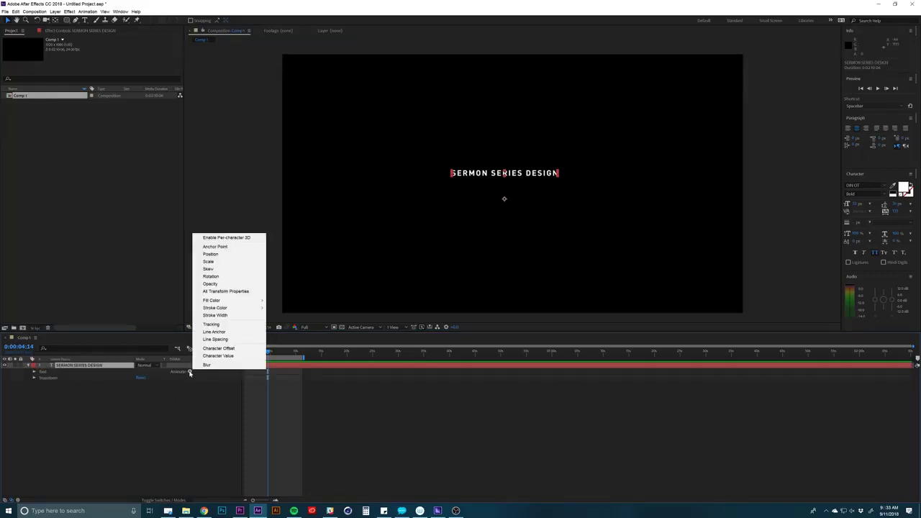
{"action": "left_click", "coordinate": [209, 284]}
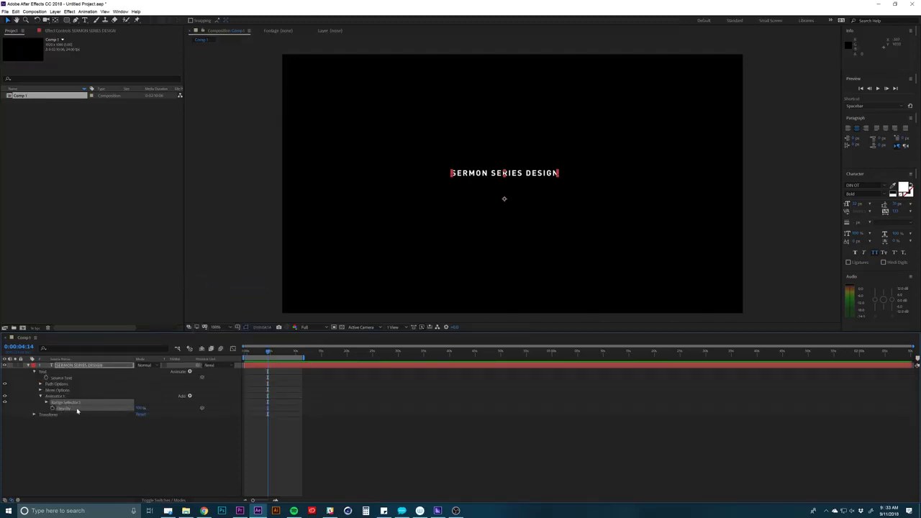
{"action": "left_click", "coordinate": [141, 408]}
{"action": "type", "text": "0"}
{"action": "key", "text": "Return"}
{"action": "left_click", "coordinate": [264, 389]}
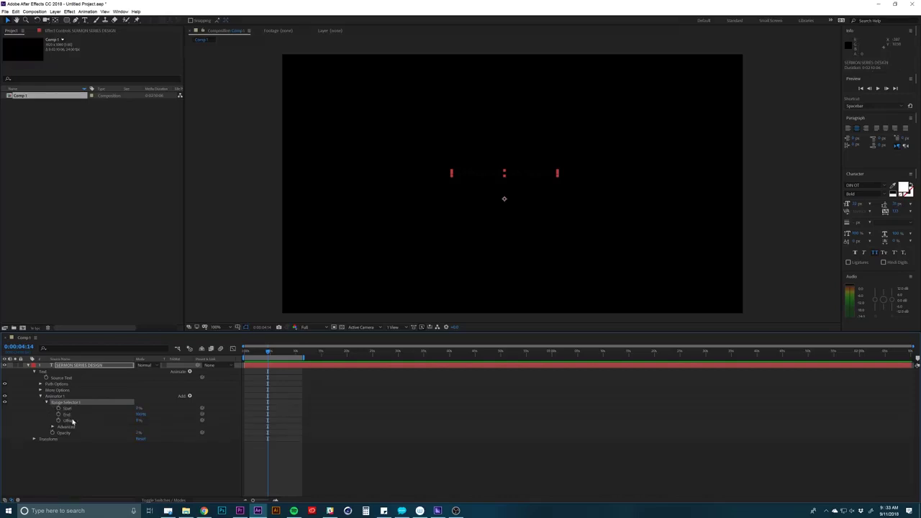
Keyframe Range Selector End from 0s to full at 0:00:03:06 for a letter-by-letter reveal
{"action": "left_click_drag", "start_coordinate": [269, 352], "coordinate": [245, 352]}
{"action": "left_click", "coordinate": [59, 415]}
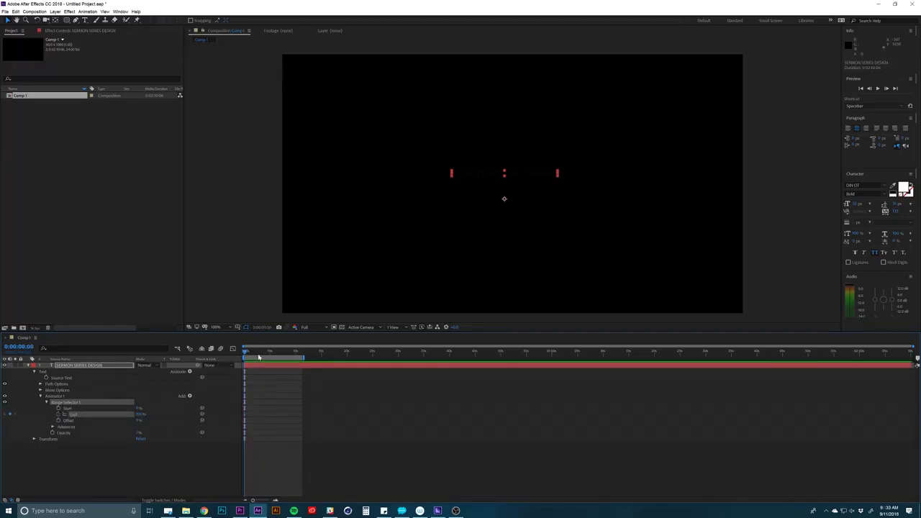
{"action": "left_click_drag", "start_coordinate": [259, 357], "coordinate": [260, 352]}
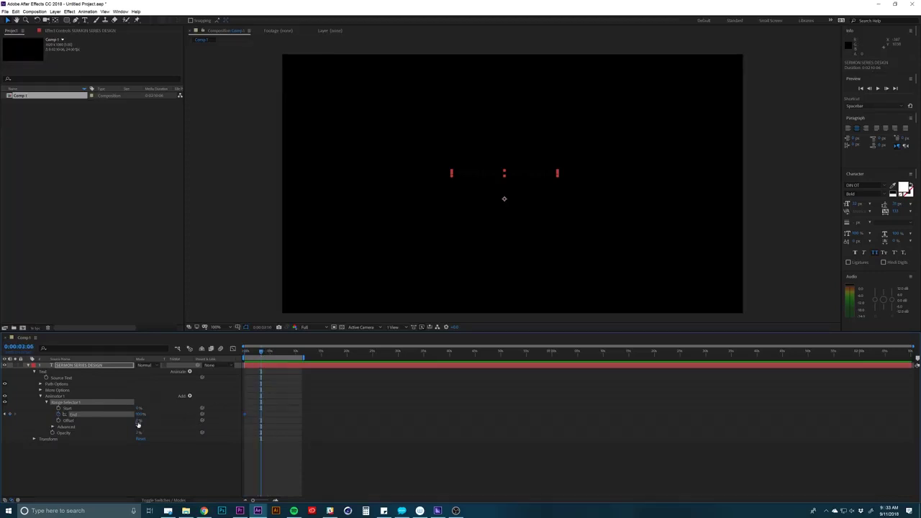
{"action": "left_click_drag", "start_coordinate": [139, 416], "coordinate": [188, 416]}
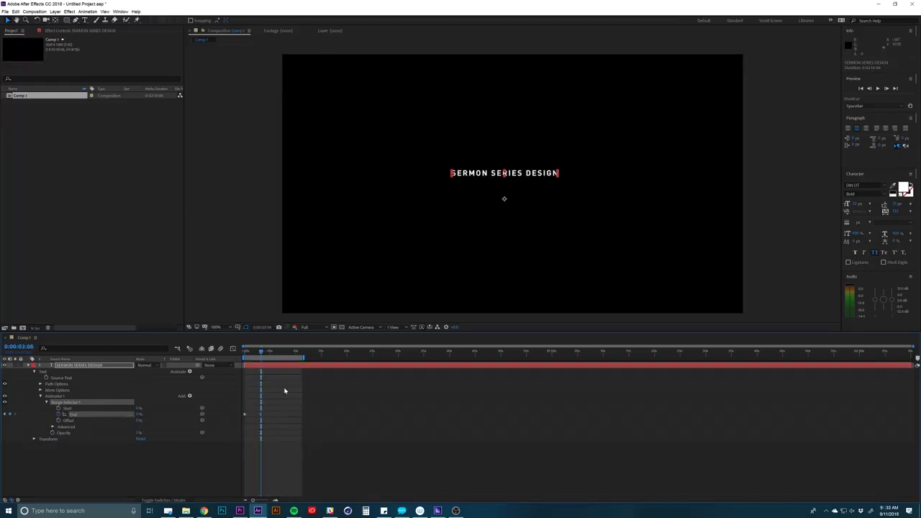
{"action": "mouse_move", "coordinate": [261, 353]}
{"action": "left_mouse_down"}
{"action": "mouse_move", "coordinate": [243, 352]}
{"action": "mouse_move", "coordinate": [267, 354]}
{"action": "mouse_move", "coordinate": [253, 353]}
{"action": "left_mouse_up"}
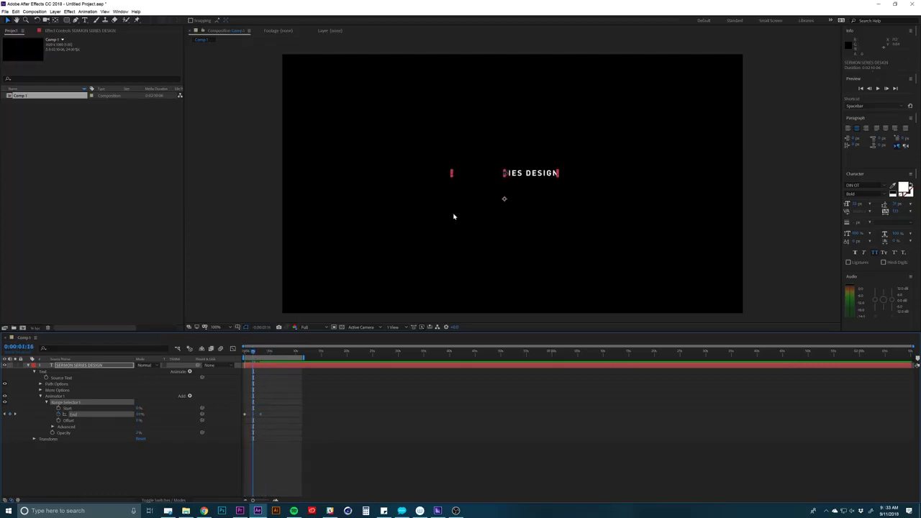
Switch Randomize Order on in the Range Selector's Advanced settings
{"action": "left_click", "coordinate": [65, 428]}
{"action": "left_click", "coordinate": [53, 426]}
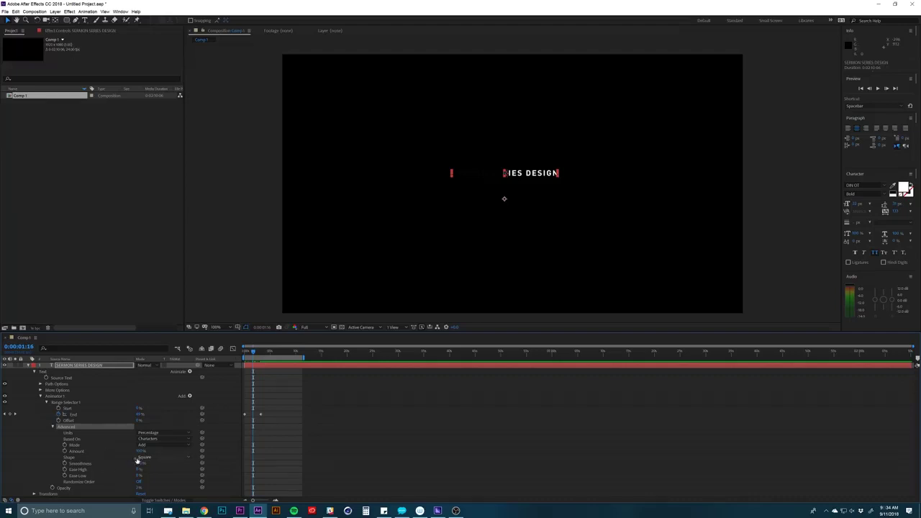
{"action": "left_click", "coordinate": [139, 481]}
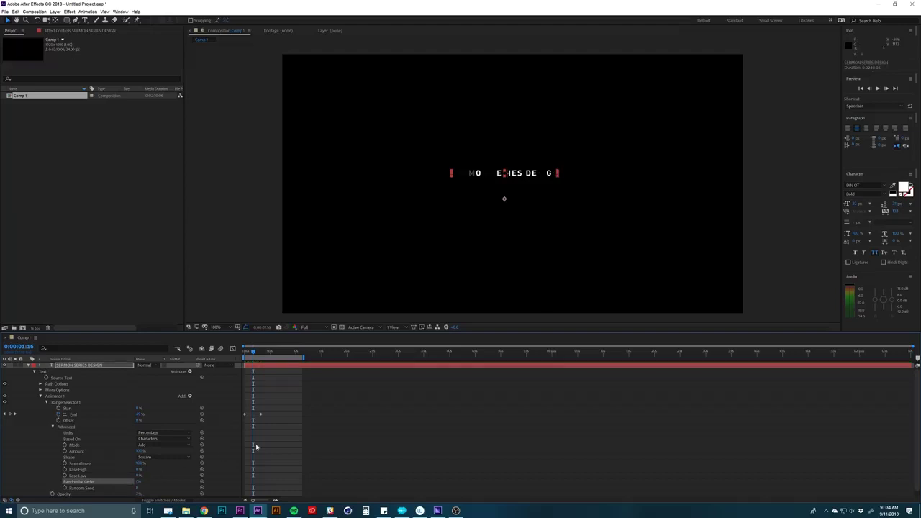
Preview the random letter reveal from 0:00:04:22
{"action": "left_click", "coordinate": [261, 390]}
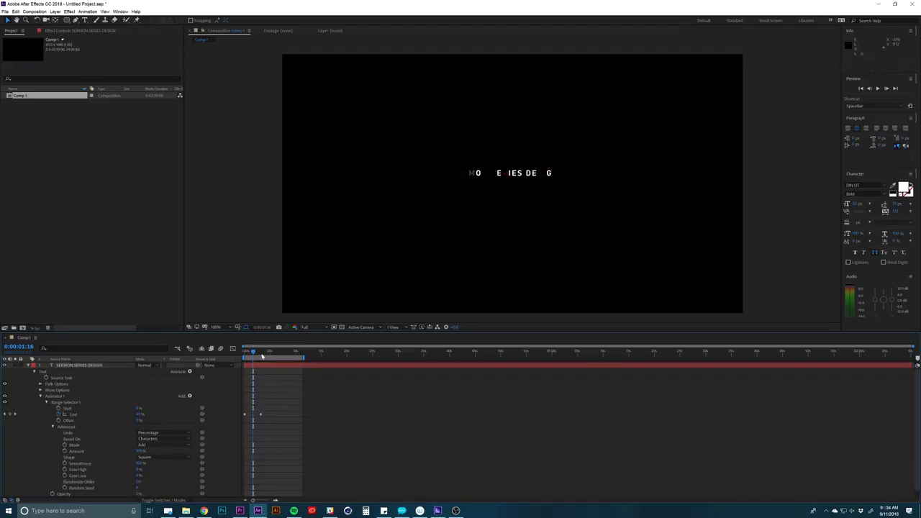
{"action": "left_click", "coordinate": [269, 353]}
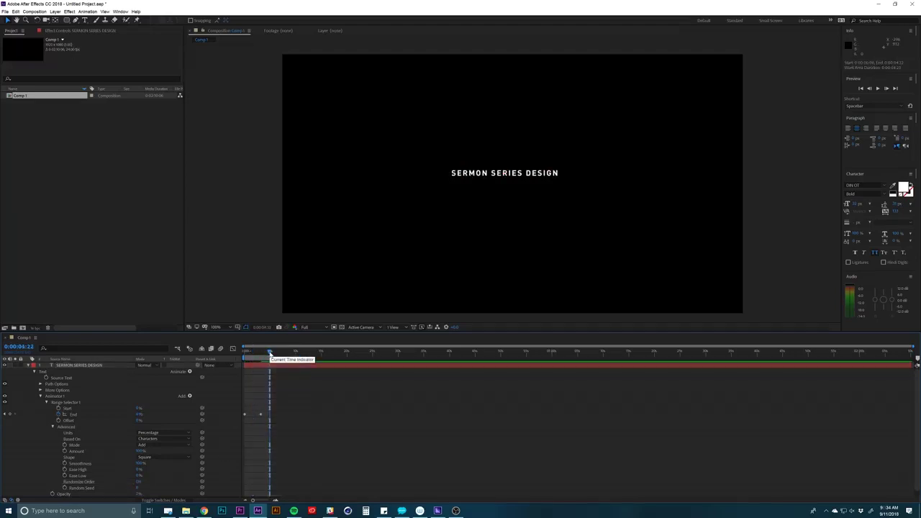
{"action": "key", "text": "space"}
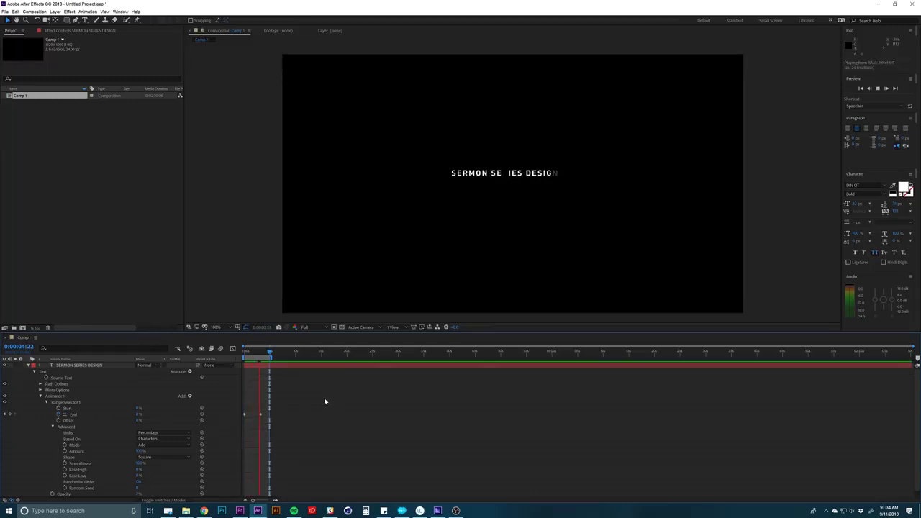
Move the End keyframe earlier to 0:00:01:03 and preview the faster random reveal
{"action": "key", "text": "space"}
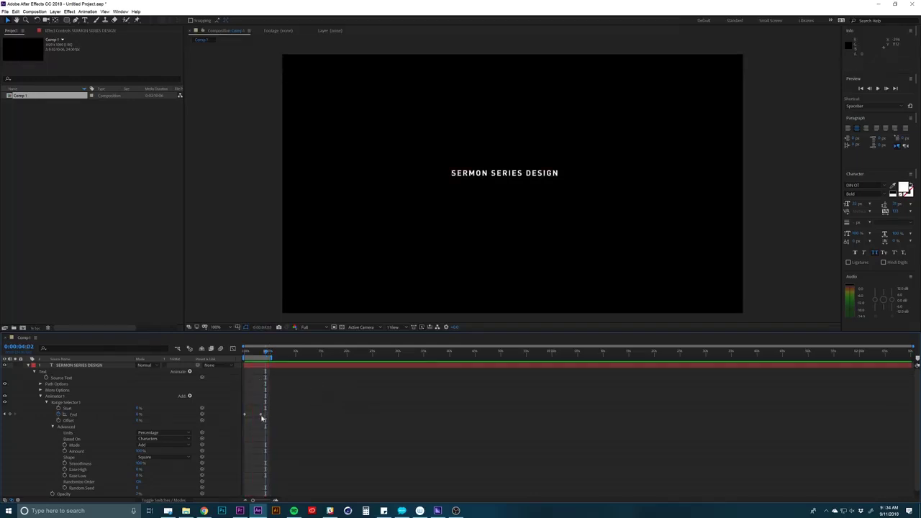
{"action": "left_click_drag", "start_coordinate": [261, 417], "coordinate": [250, 416]}
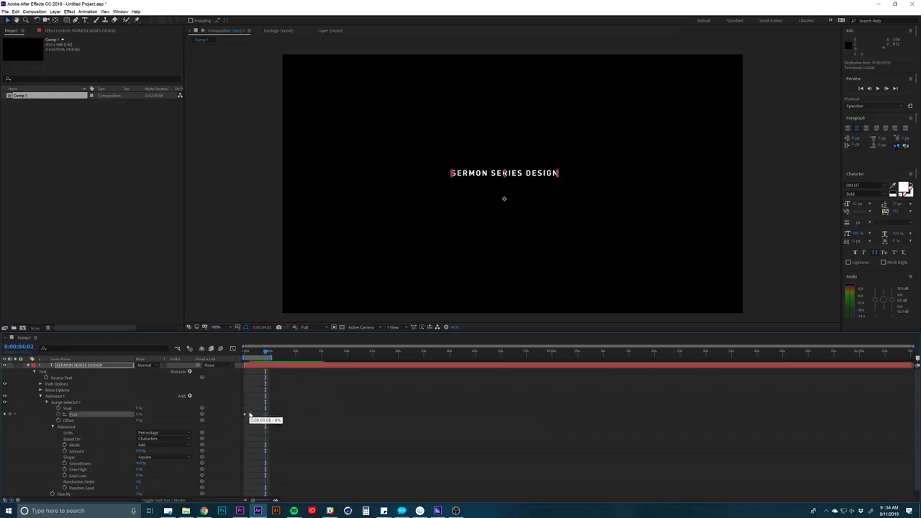
{"action": "key", "text": "space"}
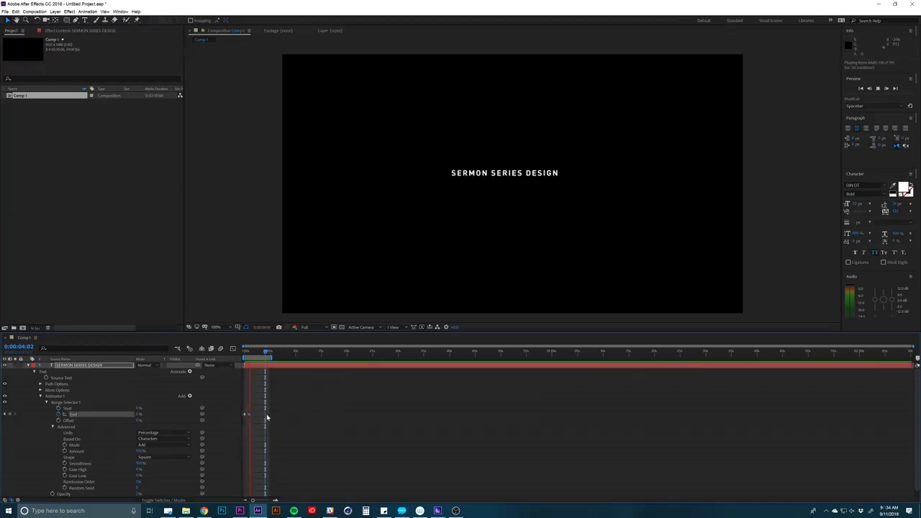
{"action": "mouse_move", "coordinate": [248, 353]}
{"action": "left_mouse_down"}
{"action": "mouse_move", "coordinate": [256, 353]}
{"action": "mouse_move", "coordinate": [245, 354]}
{"action": "left_mouse_up"}
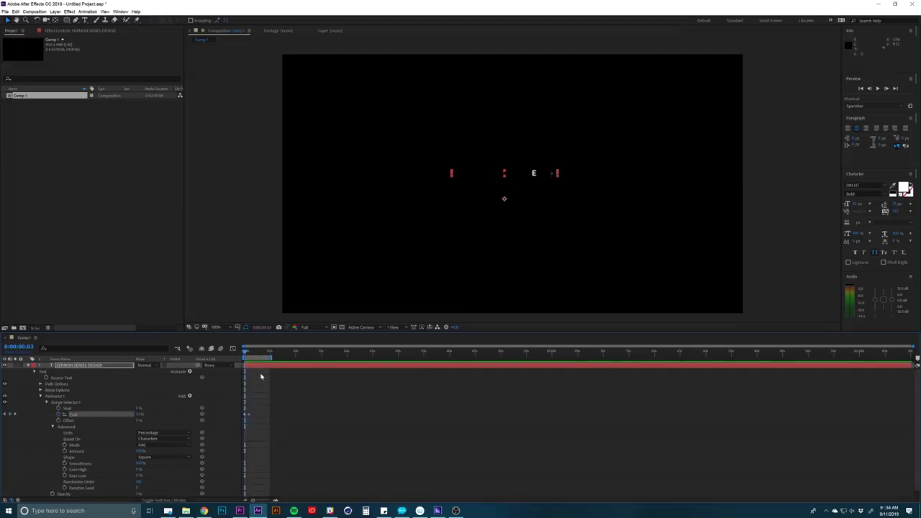
{"action": "left_click", "coordinate": [264, 383]}
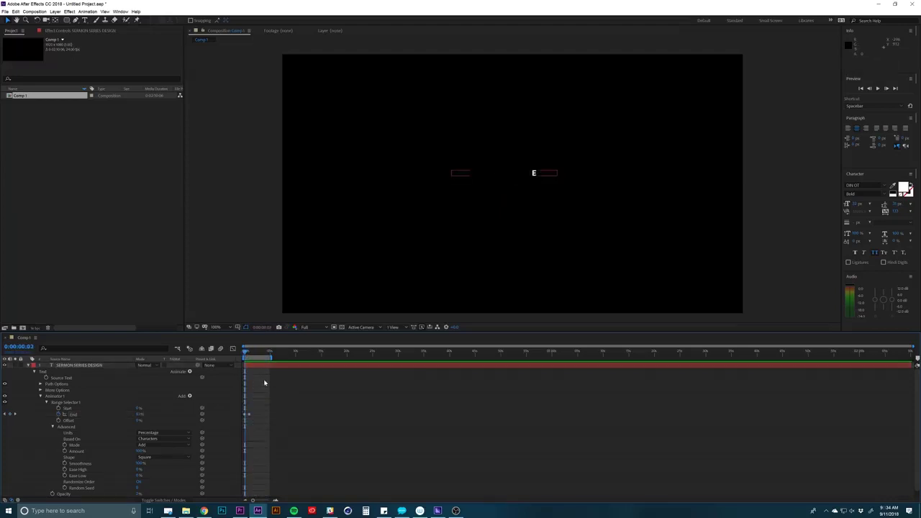
{"action": "left_click", "coordinate": [123, 368]}
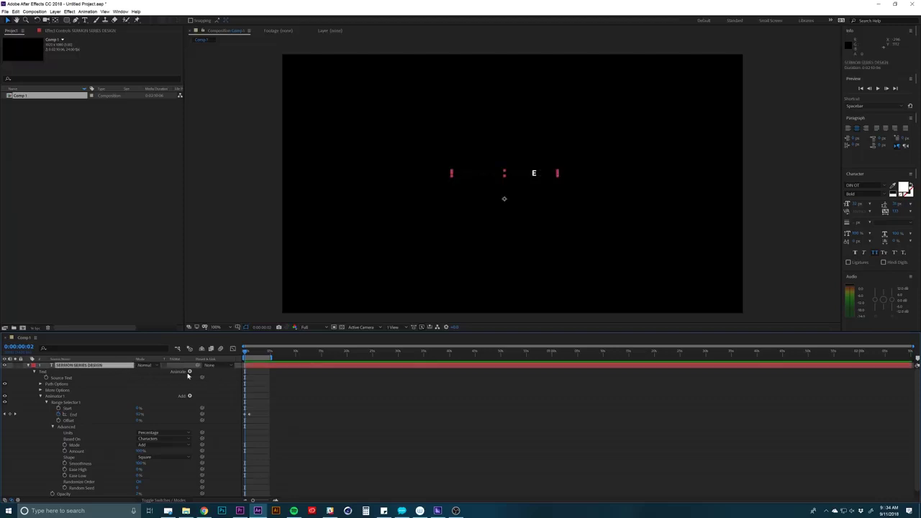
Delete Animator 1 and its random opacity reveal from the title
{"action": "left_click", "coordinate": [62, 398]}
{"action": "key", "text": "Delete"}
{"action": "left_click", "coordinate": [267, 391]}
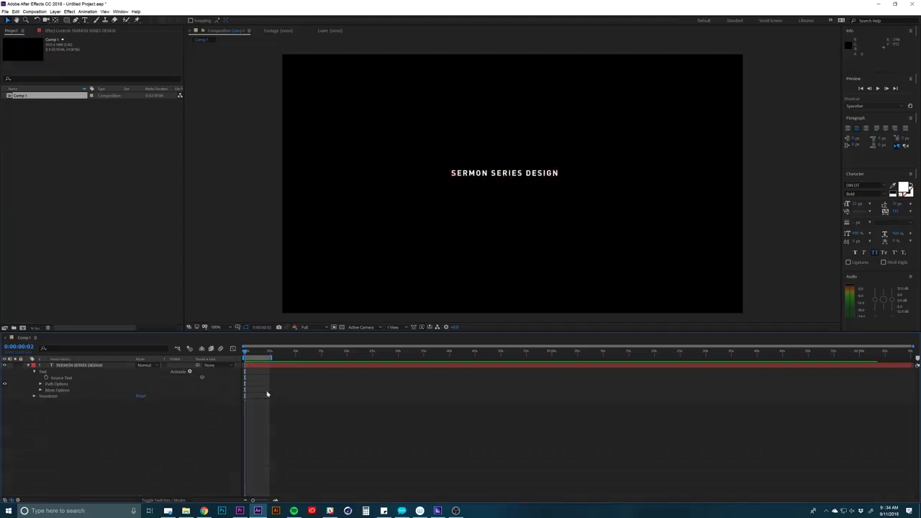
{"action": "left_click", "coordinate": [270, 367]}
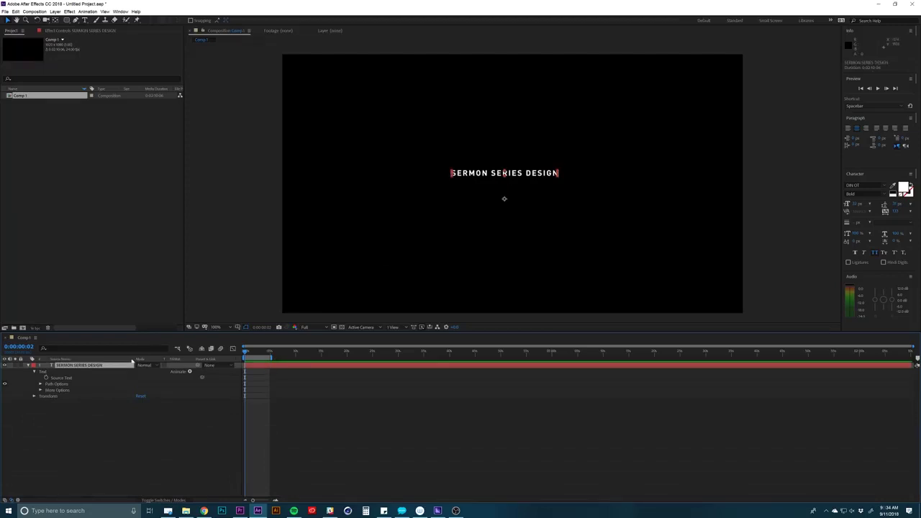
{"action": "left_click", "coordinate": [189, 371]}
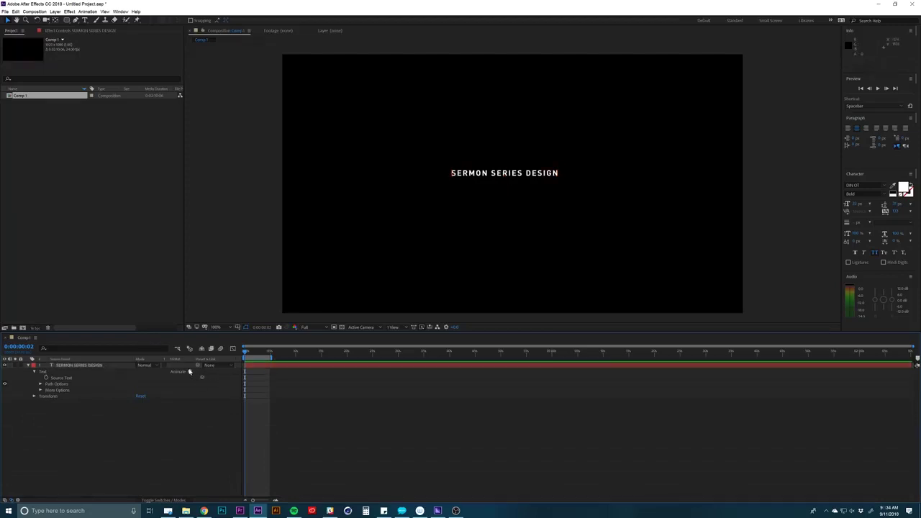
Add a Tracking animator with Tracking Amount keyframed to increase at a later time
{"action": "left_click", "coordinate": [189, 371]}
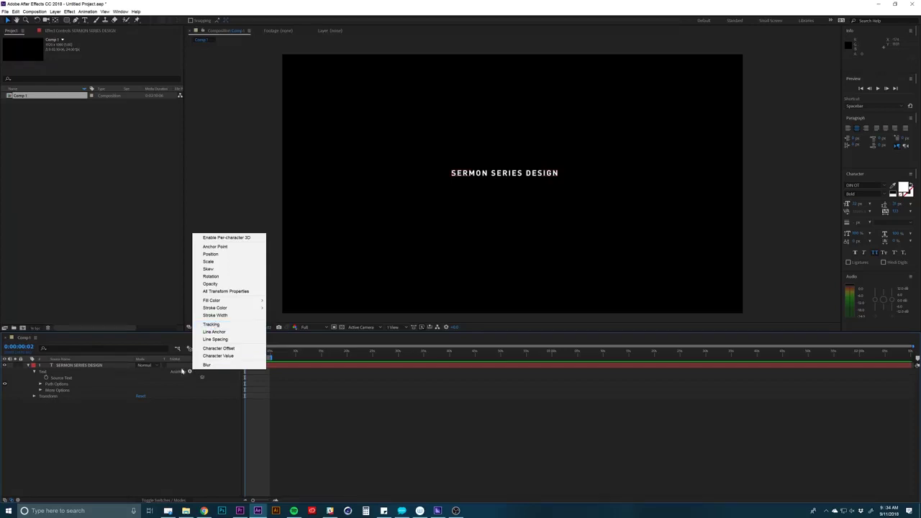
{"action": "left_click", "coordinate": [211, 325]}
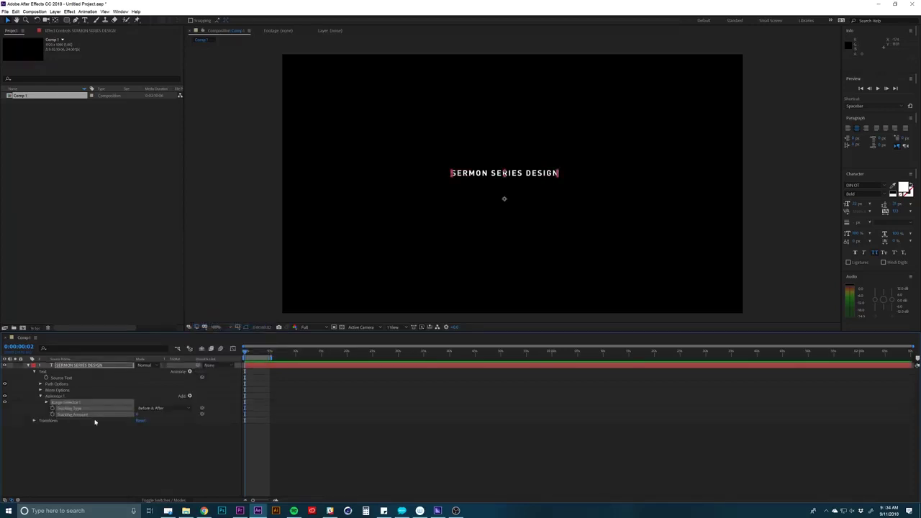
{"action": "left_click", "coordinate": [52, 415]}
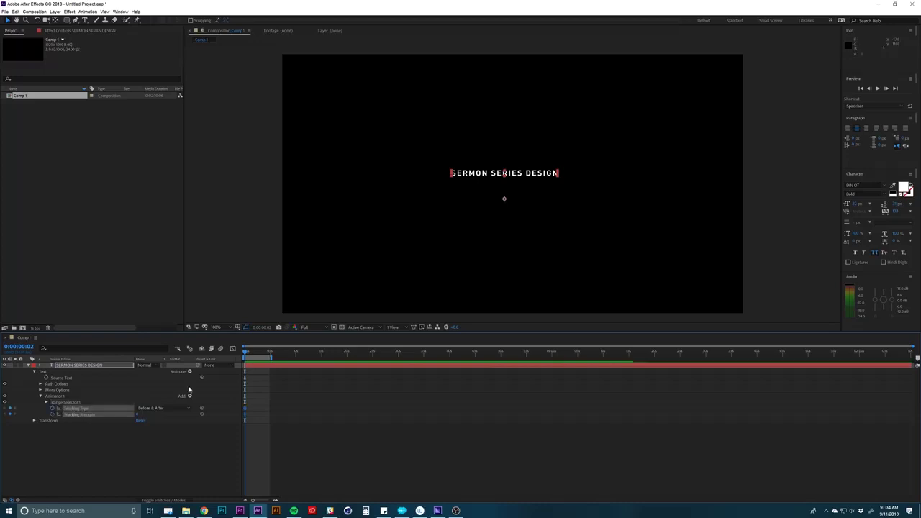
{"action": "left_click_drag", "start_coordinate": [254, 356], "coordinate": [267, 356]}
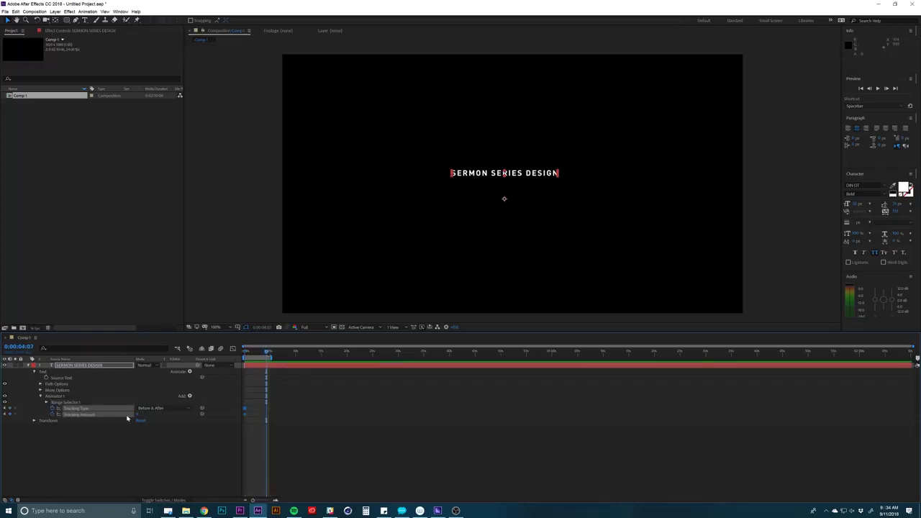
{"action": "left_click_drag", "start_coordinate": [139, 415], "coordinate": [176, 429]}
Preview the tracking spread, then close the Animate list without adding anything
{"action": "left_click", "coordinate": [250, 427]}
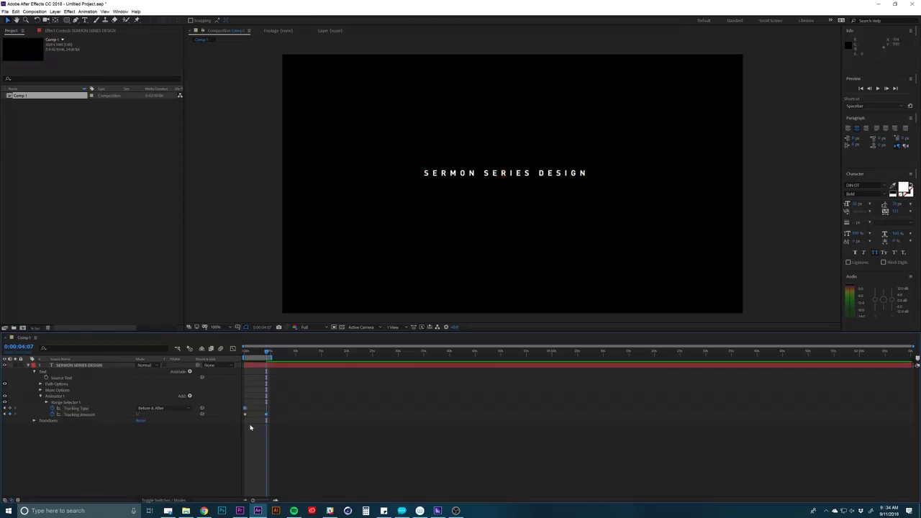
{"action": "key", "text": "space"}
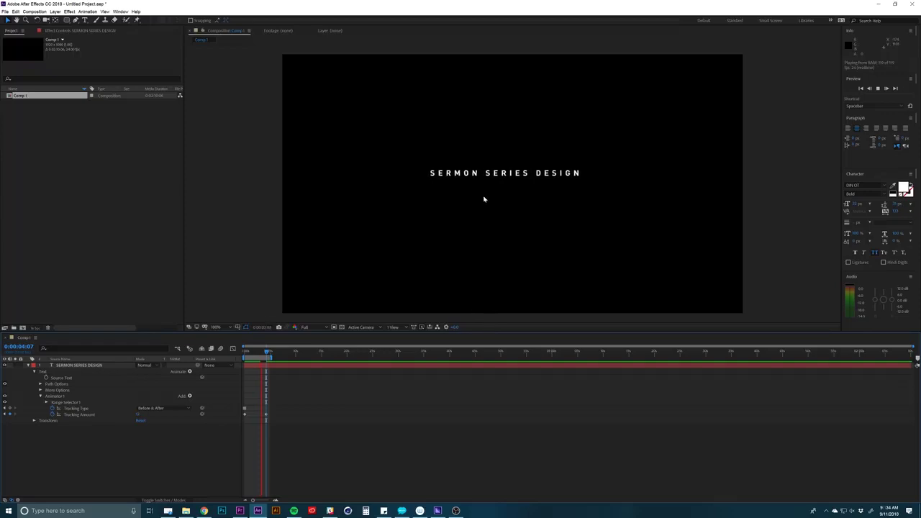
{"action": "key", "text": "space"}
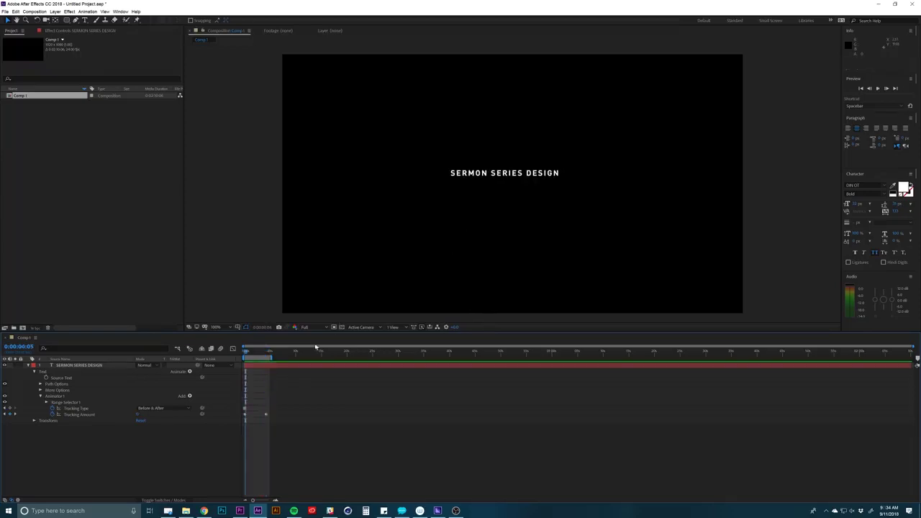
{"action": "left_click", "coordinate": [64, 365]}
{"action": "left_click", "coordinate": [343, 443]}
{"action": "left_click", "coordinate": [189, 371]}
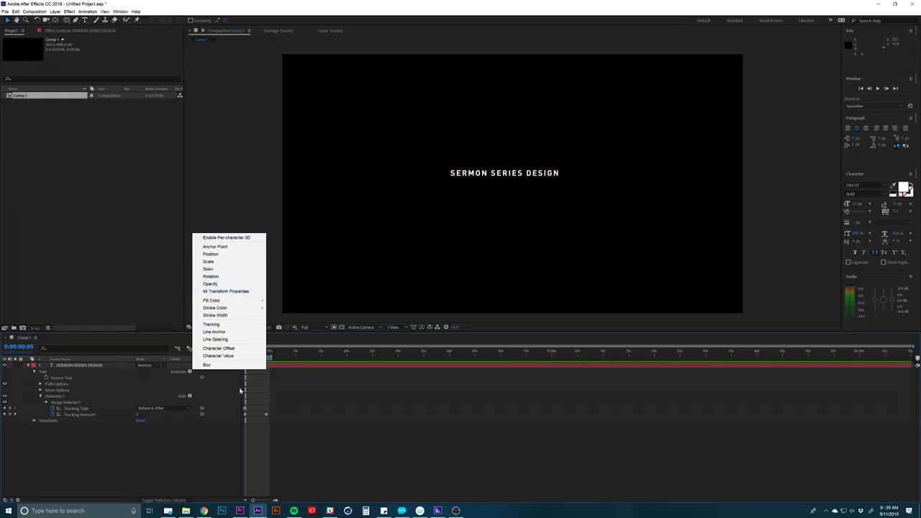
{"action": "left_click", "coordinate": [256, 446]}
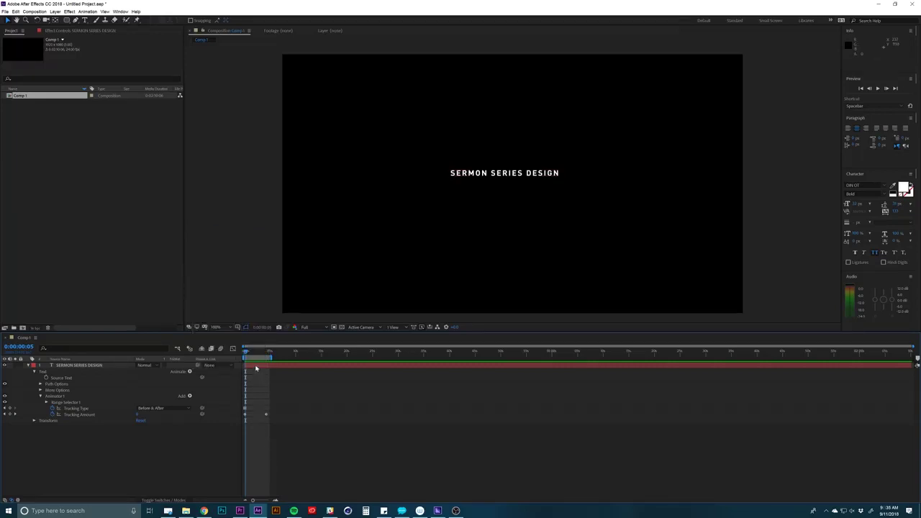
Delete the old text layer and create a new 'SERMON SERIES DESIGN' paragraph layer across the centre
{"action": "left_click", "coordinate": [255, 368]}
{"action": "key", "text": "Delete"}
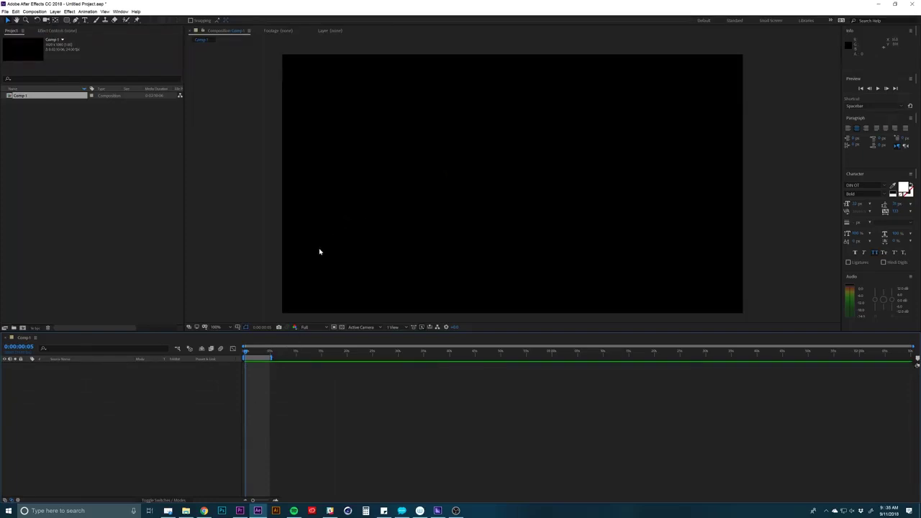
{"action": "key", "text": "ctrl+t"}
{"action": "left_click_drag", "start_coordinate": [309, 186], "coordinate": [676, 230]}
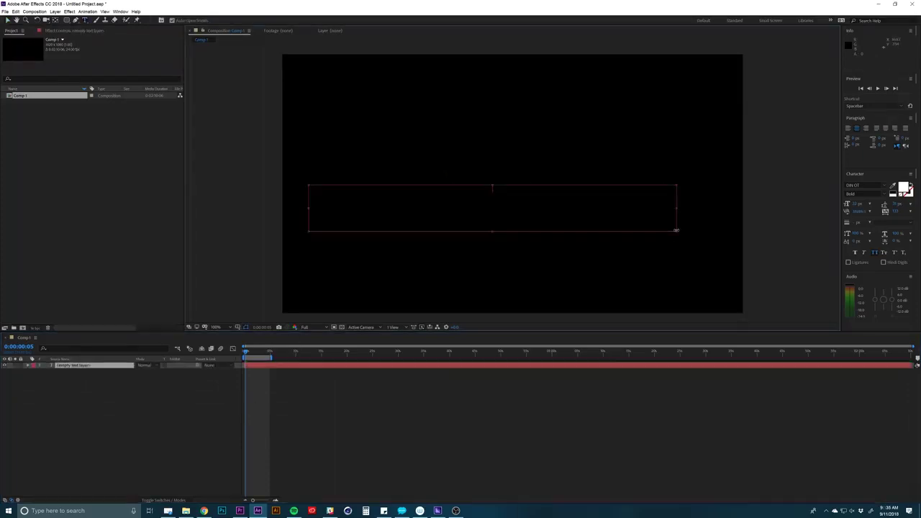
{"action": "type", "text": "SERMON SERIES DESIGN"}
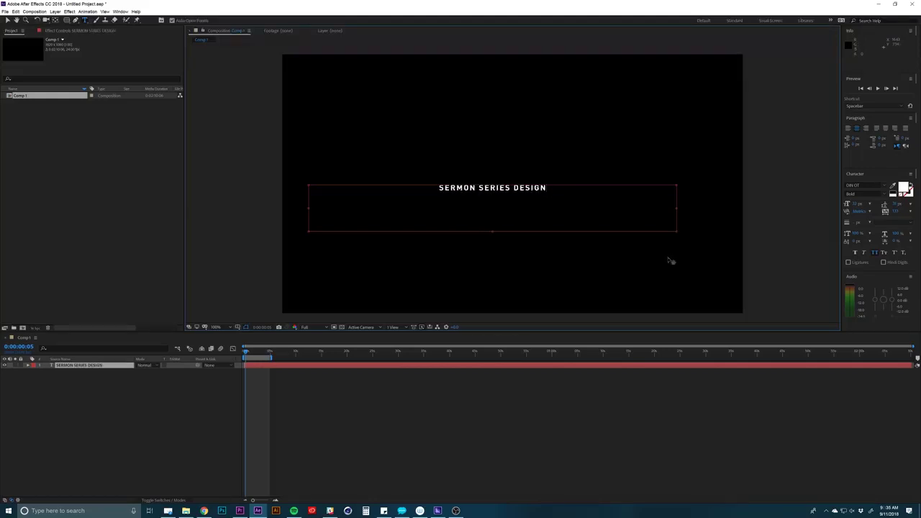
{"action": "left_click", "coordinate": [324, 368]}
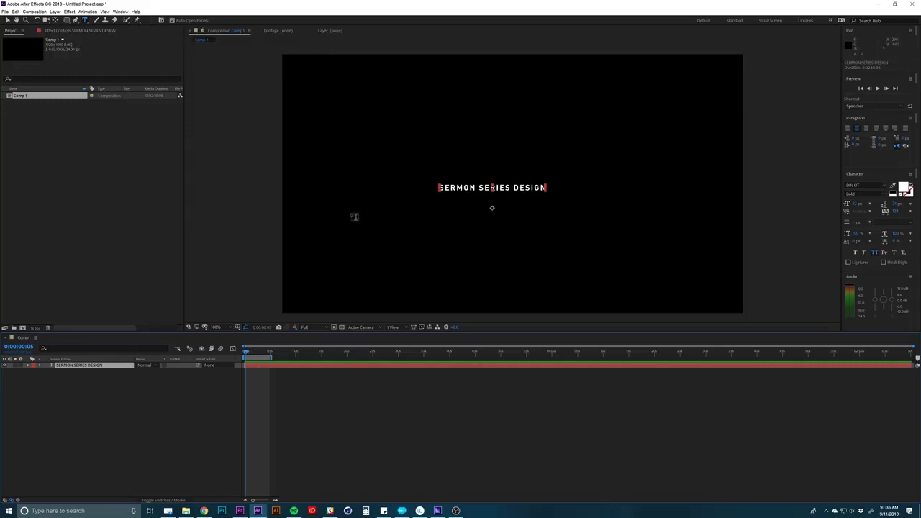
{"action": "key", "text": "v"}
Draw a curved Mask 1 pen path rising from the comp's left edge toward the right
{"action": "left_click", "coordinate": [279, 260]}
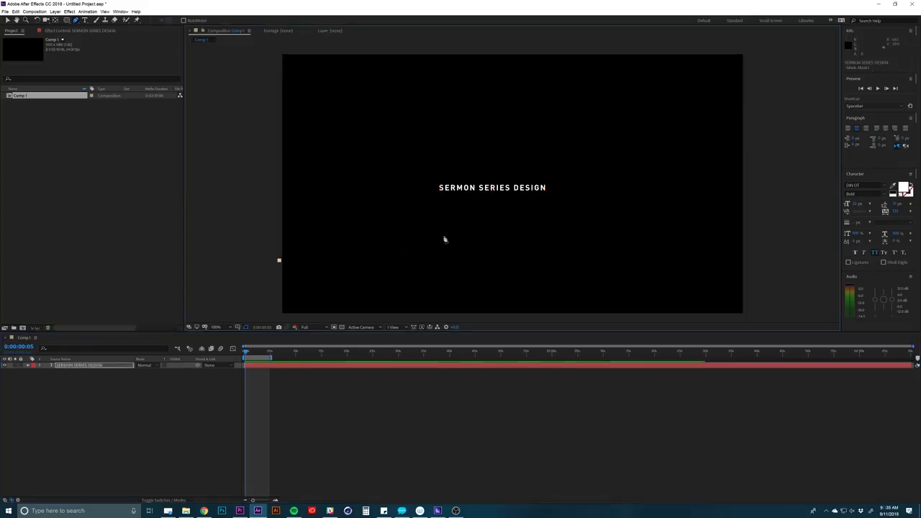
{"action": "left_click_drag", "start_coordinate": [496, 214], "coordinate": [582, 233]}
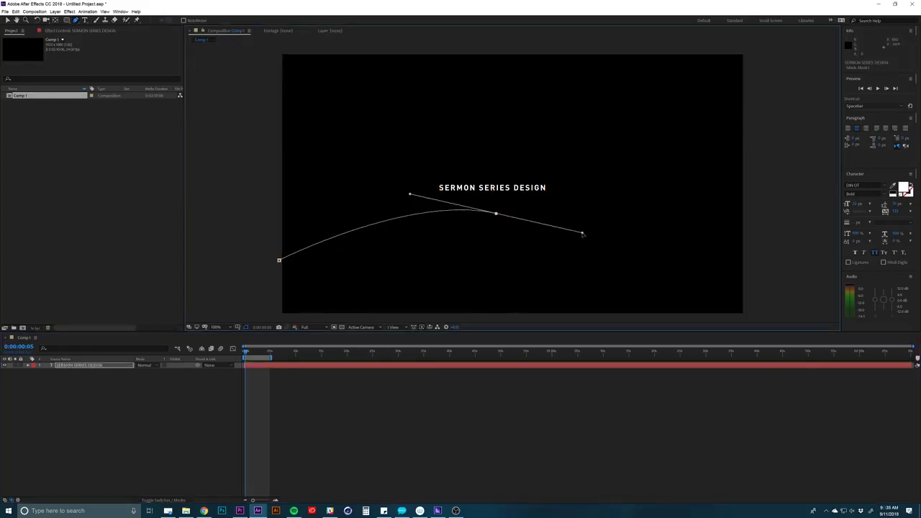
{"action": "left_click_drag", "start_coordinate": [720, 166], "coordinate": [776, 135]}
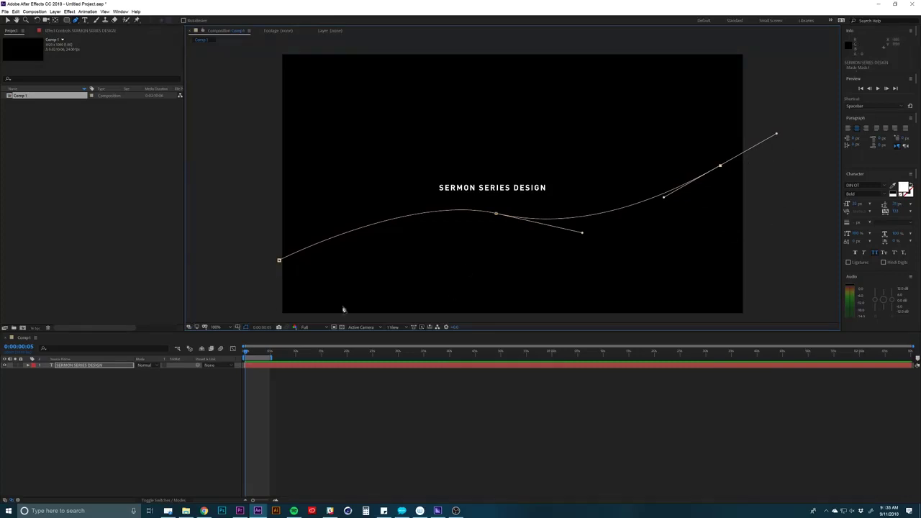
Set the text layer's Path Options Path to Mask 1
{"action": "left_click", "coordinate": [104, 366]}
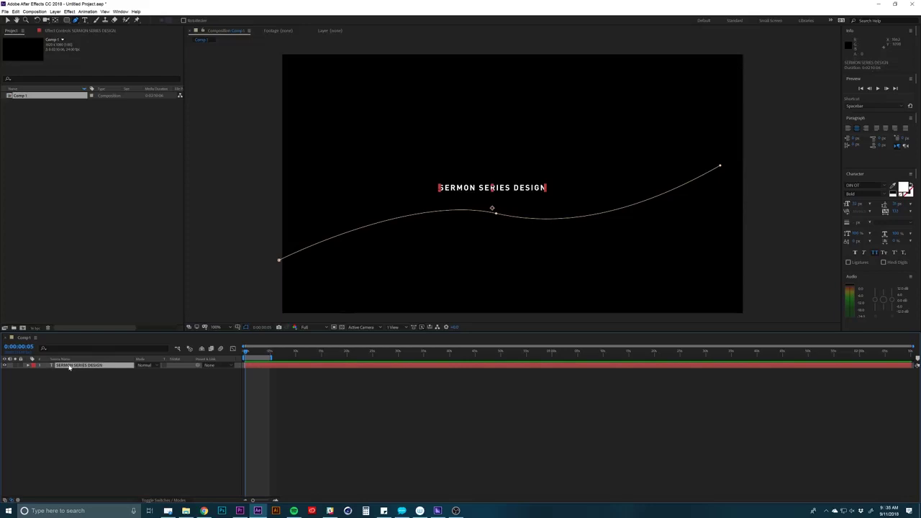
{"action": "left_click", "coordinate": [28, 367]}
{"action": "left_click", "coordinate": [34, 371]}
{"action": "left_click", "coordinate": [41, 385]}
{"action": "left_click", "coordinate": [144, 390]}
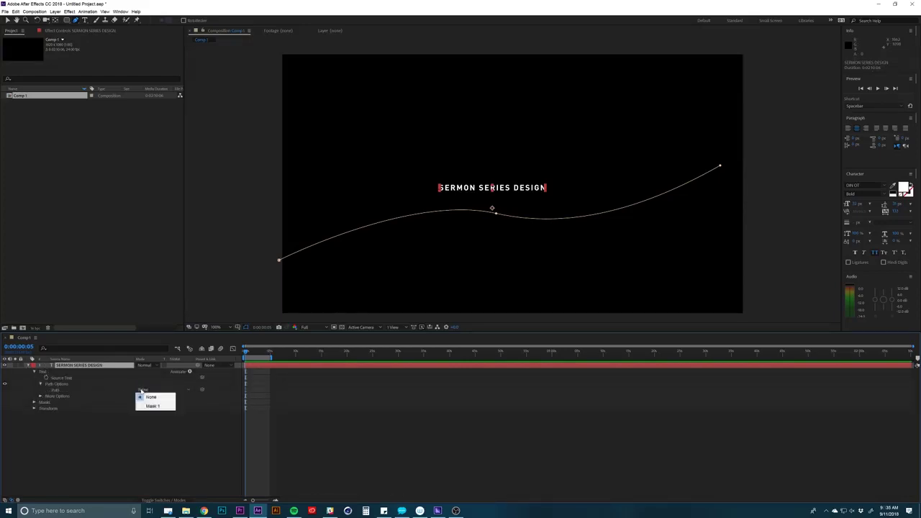
{"action": "left_click", "coordinate": [146, 408]}
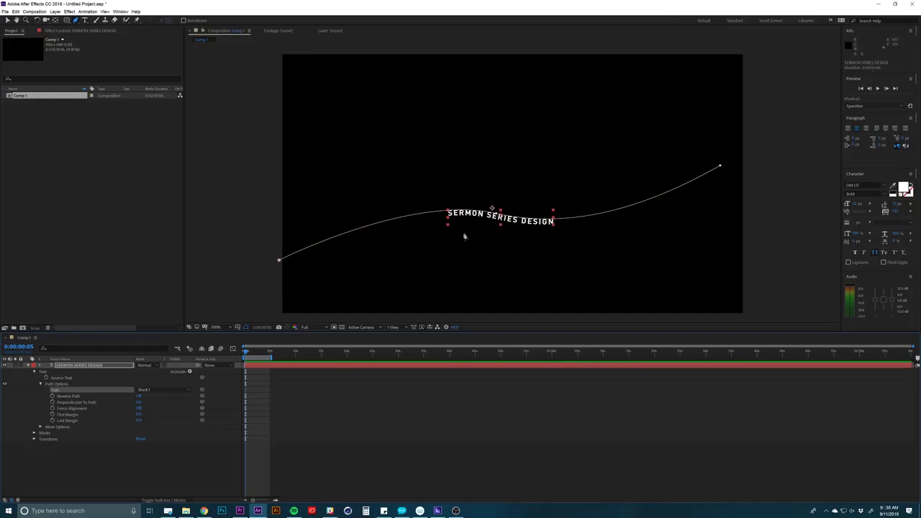
Try Reverse Path, Force Alignment and Perpendicular To Path, leaving Reverse Path on
{"action": "left_click", "coordinate": [138, 397]}
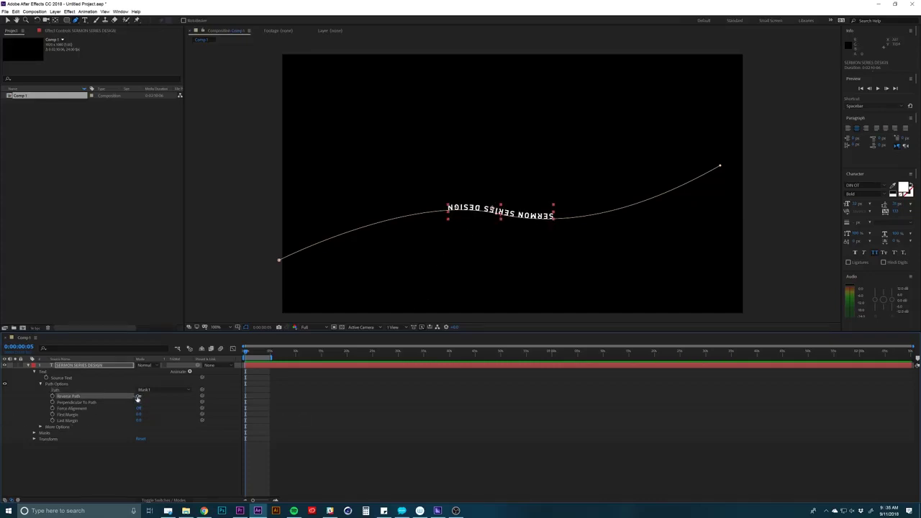
{"action": "left_click", "coordinate": [139, 397]}
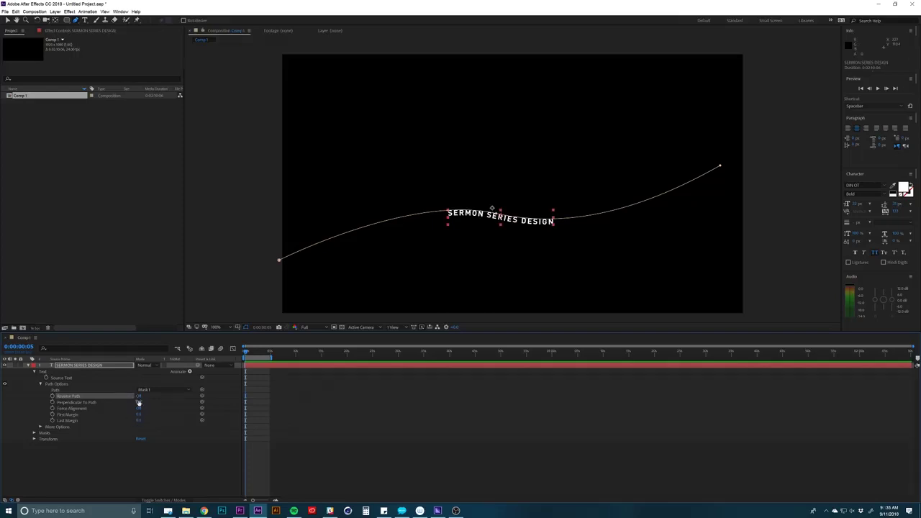
{"action": "left_click", "coordinate": [139, 397]}
{"action": "left_click", "coordinate": [138, 409]}
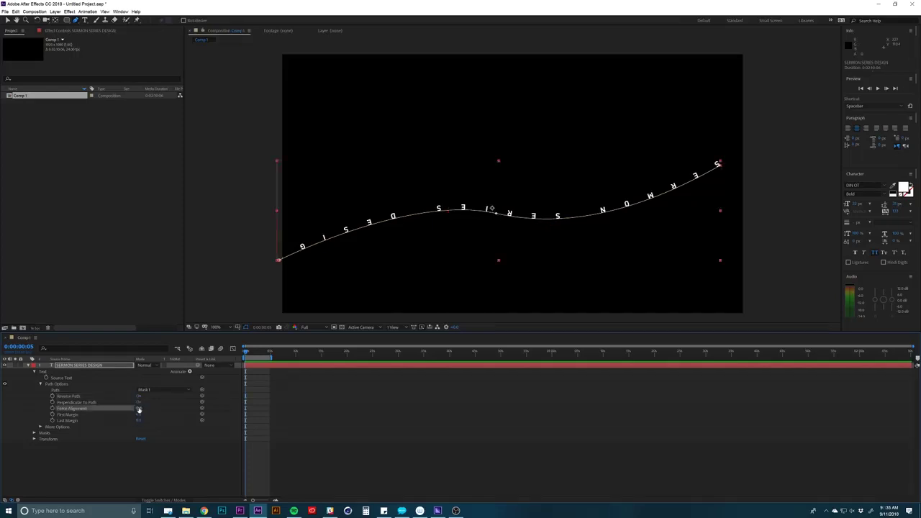
{"action": "left_click", "coordinate": [139, 409]}
{"action": "left_click", "coordinate": [139, 403]}
{"action": "left_click", "coordinate": [139, 403]}
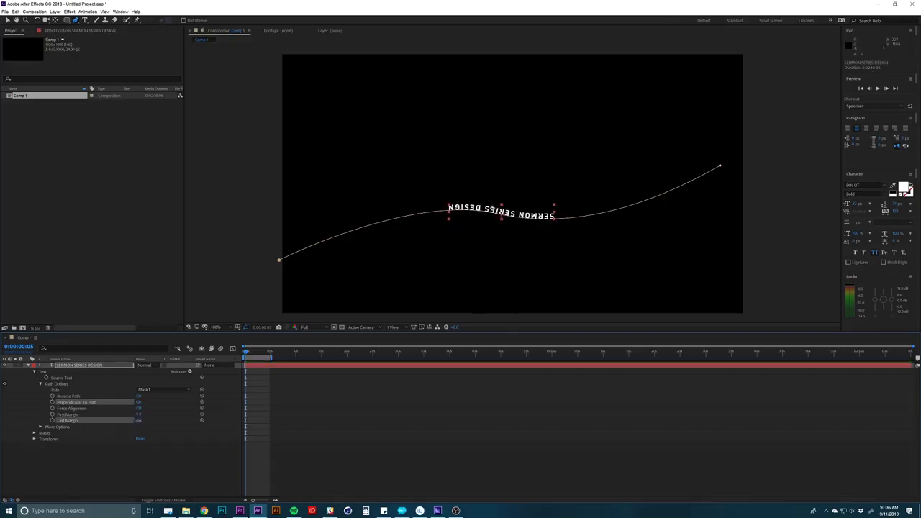
Turn Reverse Path off, raise the baseline shift slightly, and edit Last Margin at 0:00:00:00
{"action": "left_click", "coordinate": [139, 396]}
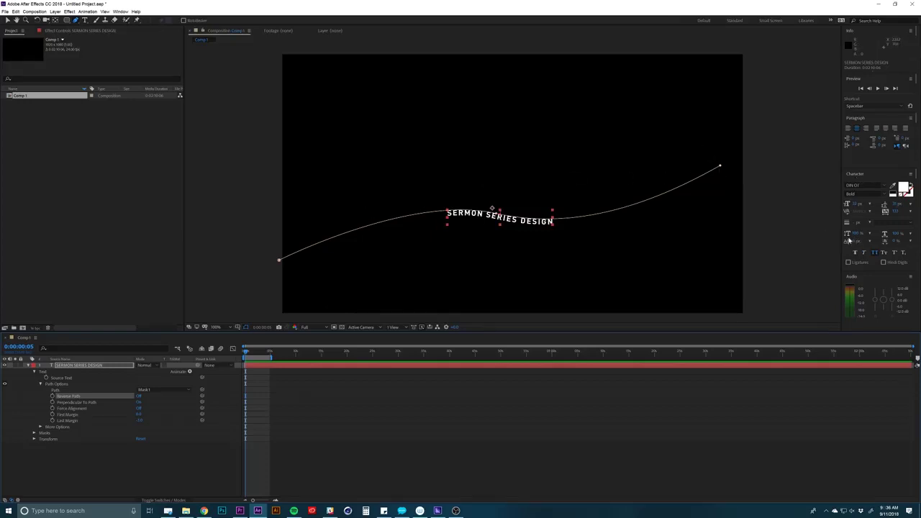
{"action": "left_click_drag", "start_coordinate": [854, 243], "coordinate": [864, 243]}
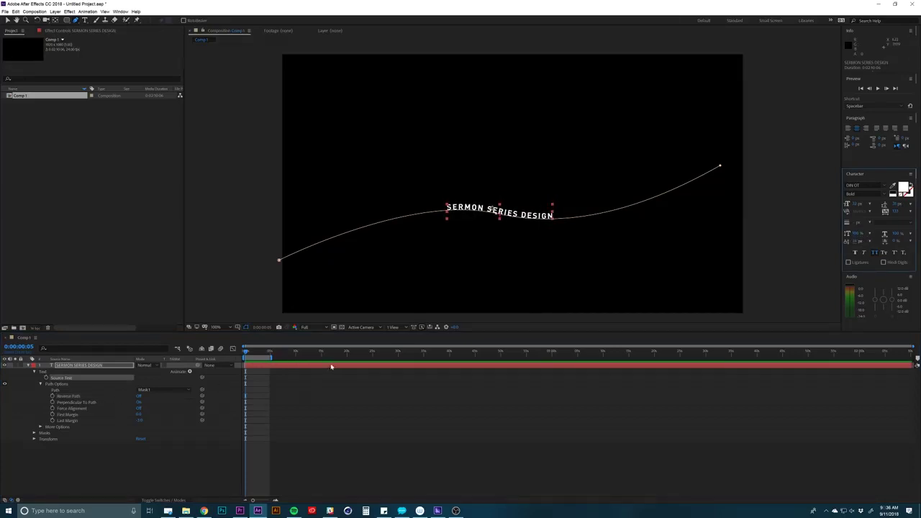
{"action": "left_click_drag", "start_coordinate": [253, 355], "coordinate": [231, 406]}
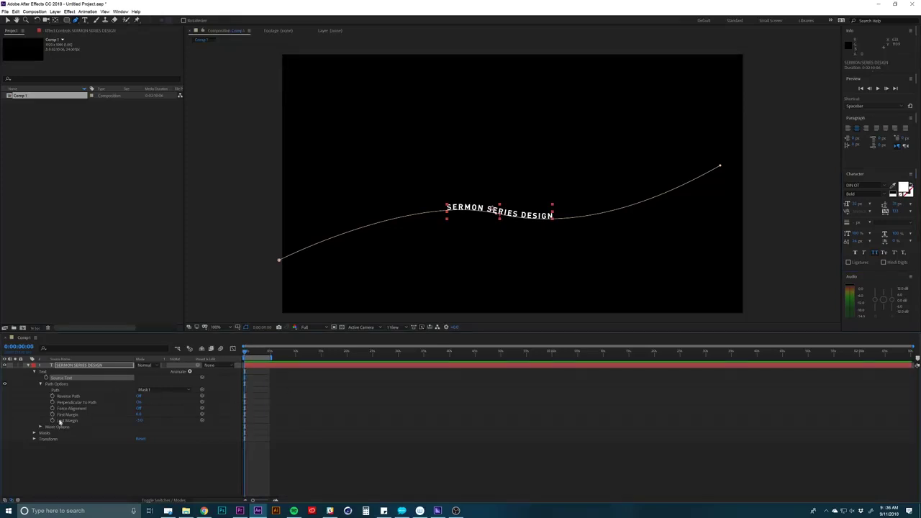
{"action": "left_click", "coordinate": [138, 420]}
{"action": "key", "text": "Return"}
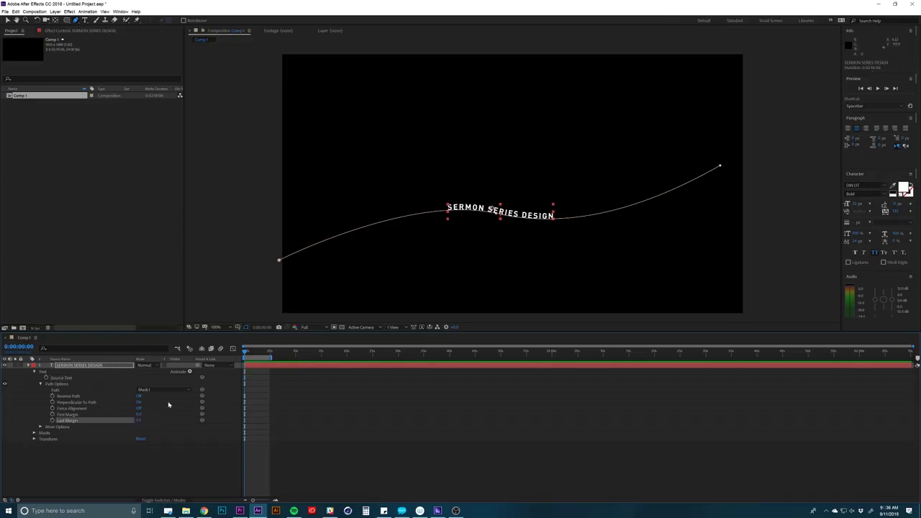
Keyframe Last Margin from the curve's left end at 0s to its right end at 0:00:05:03
{"action": "left_click_drag", "start_coordinate": [139, 421], "coordinate": [43, 421]}
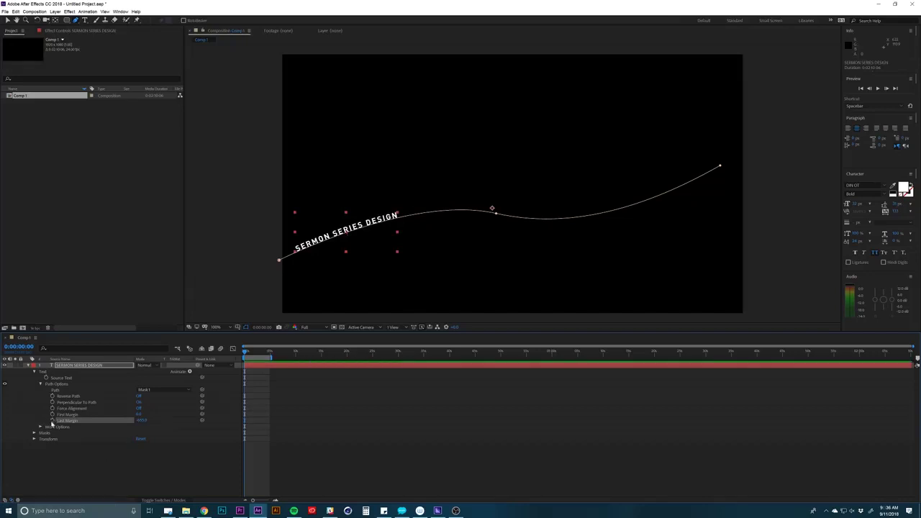
{"action": "left_click", "coordinate": [53, 421]}
{"action": "left_click", "coordinate": [270, 354]}
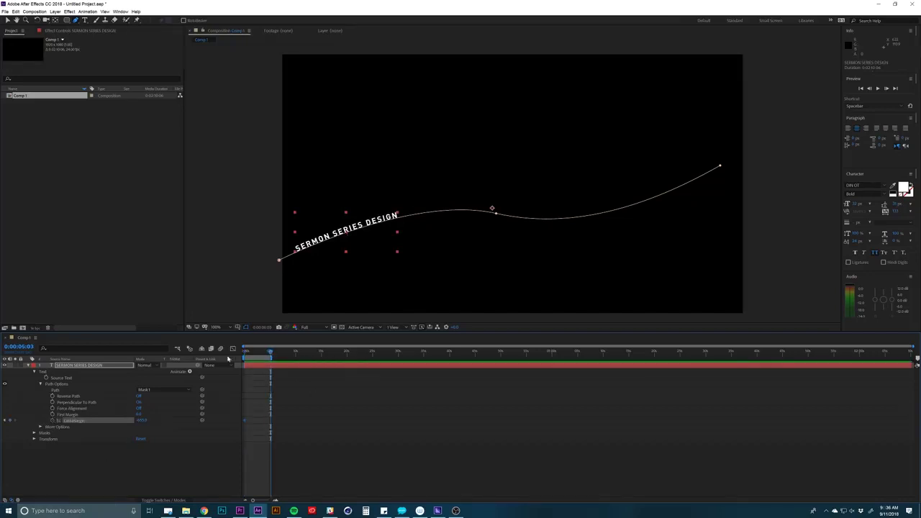
{"action": "left_click_drag", "start_coordinate": [138, 421], "coordinate": [390, 424]}
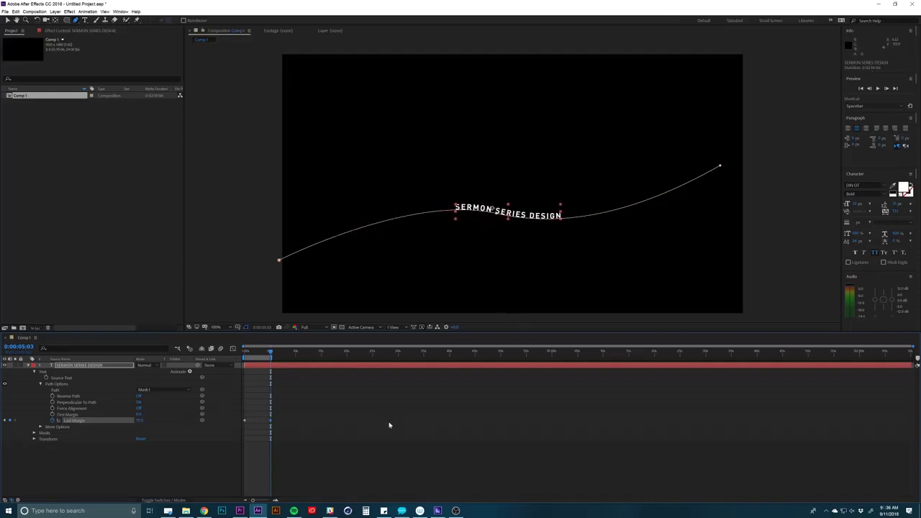
{"action": "left_click_drag", "start_coordinate": [138, 421], "coordinate": [286, 418]}
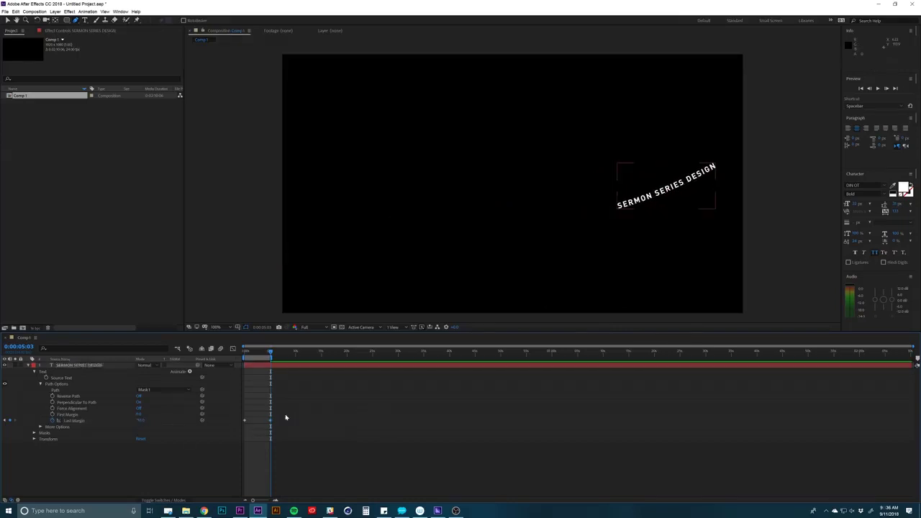
Apply Keyframe Assistant > Easy Ease to the Last Margin keyframes
{"action": "right_click", "coordinate": [245, 423]}
{"action": "mouse_move", "coordinate": [266, 417]}
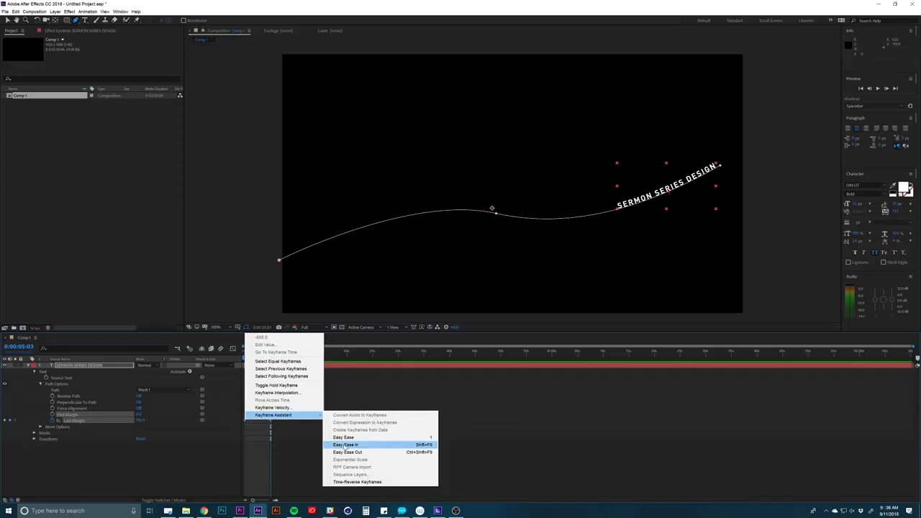
{"action": "left_click", "coordinate": [344, 437]}
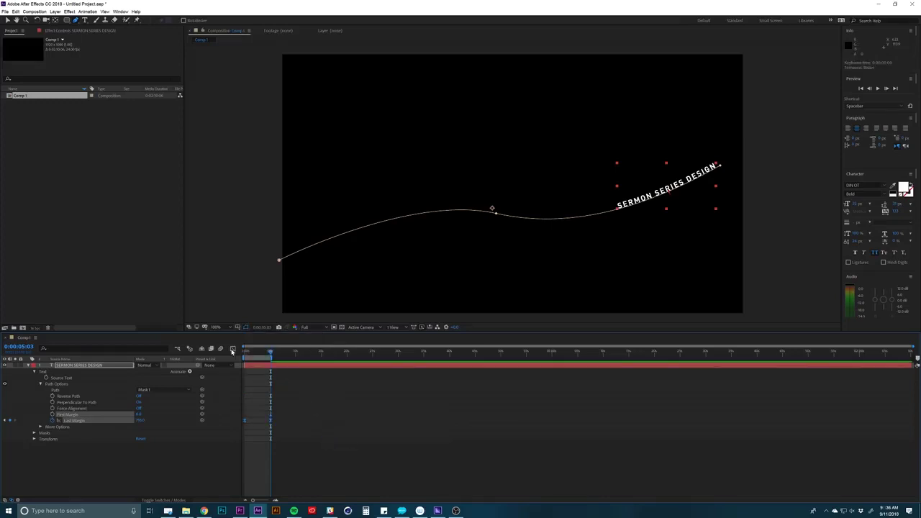
Open the Graph Editor and select both Last Margin keyframes on the speed curve
{"action": "left_click", "coordinate": [233, 349]}
{"action": "left_click_drag", "start_coordinate": [244, 457], "coordinate": [273, 481]}
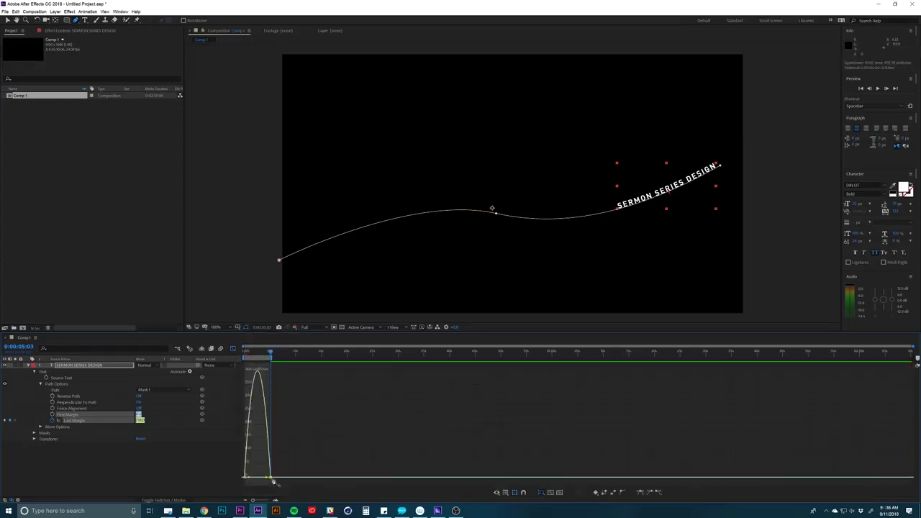
{"action": "left_click", "coordinate": [233, 349]}
{"action": "left_click", "coordinate": [303, 413]}
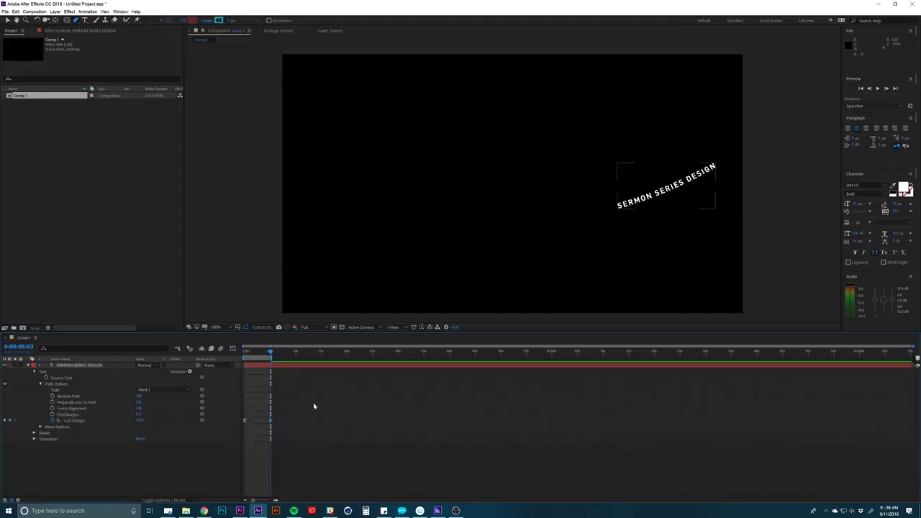
{"action": "left_click_drag", "start_coordinate": [314, 405], "coordinate": [210, 466]}
{"action": "left_click_drag", "start_coordinate": [288, 412], "coordinate": [236, 439]}
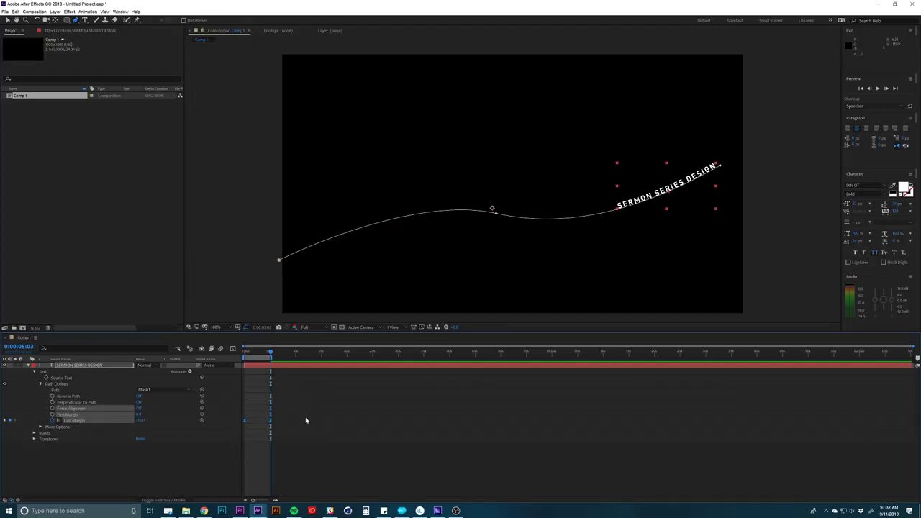
{"action": "left_click", "coordinate": [234, 349]}
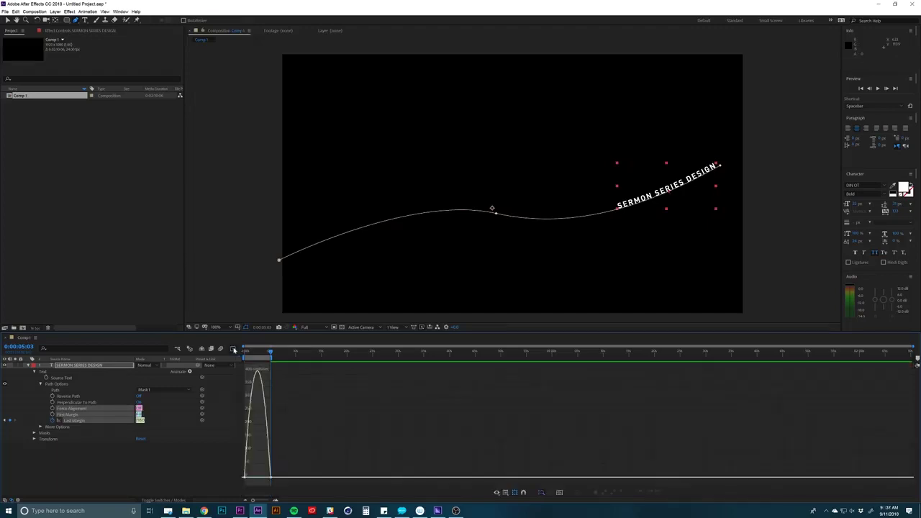
{"action": "left_click_drag", "start_coordinate": [243, 457], "coordinate": [261, 481]}
Preview the glide animation, then delete the SERMON SERIES DESIGN layer and return to layer bars
{"action": "key", "text": "space"}
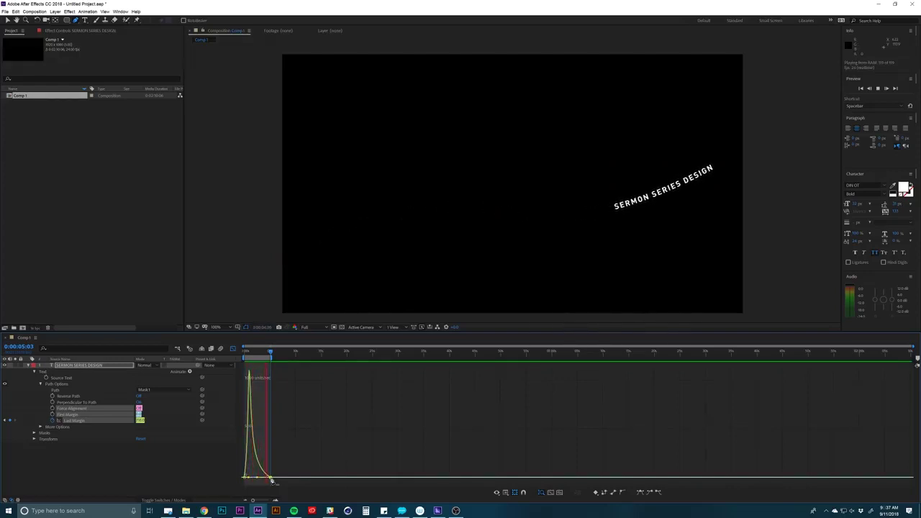
{"action": "left_click", "coordinate": [165, 468]}
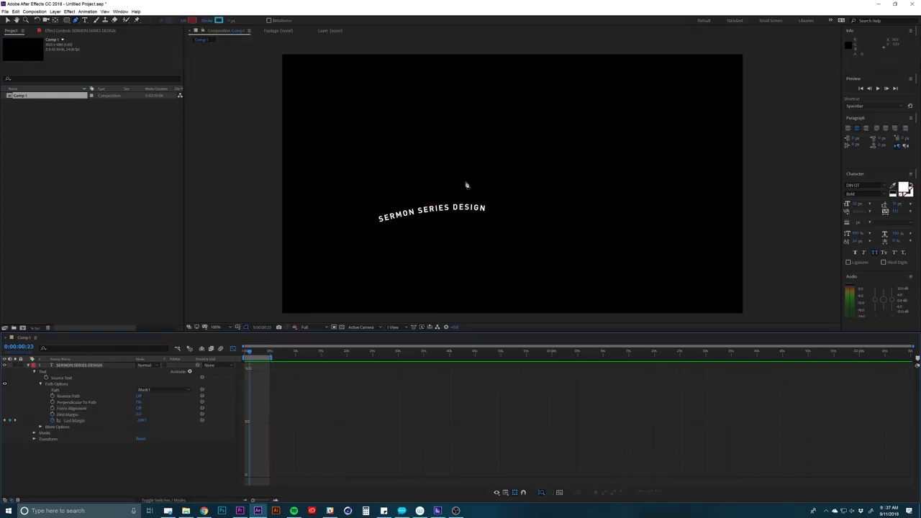
{"action": "left_click", "coordinate": [157, 365]}
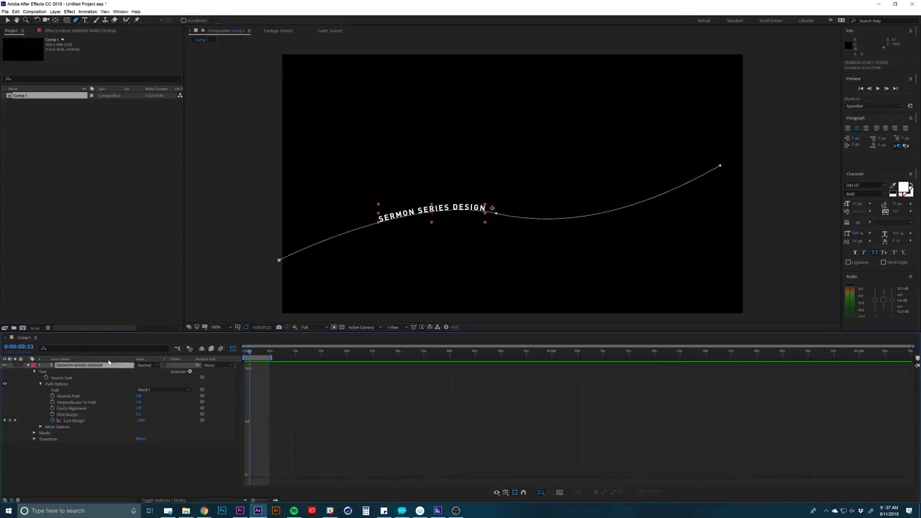
{"action": "key", "text": "Delete"}
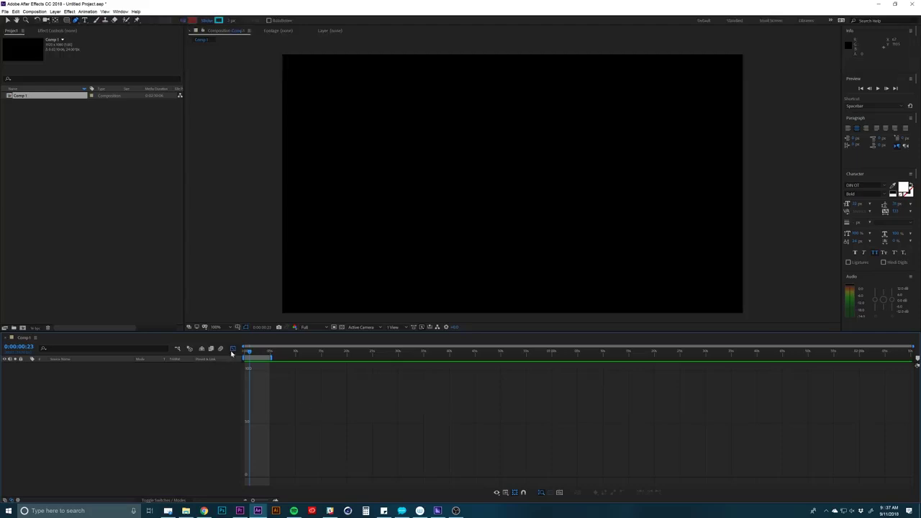
{"action": "left_click", "coordinate": [233, 350]}
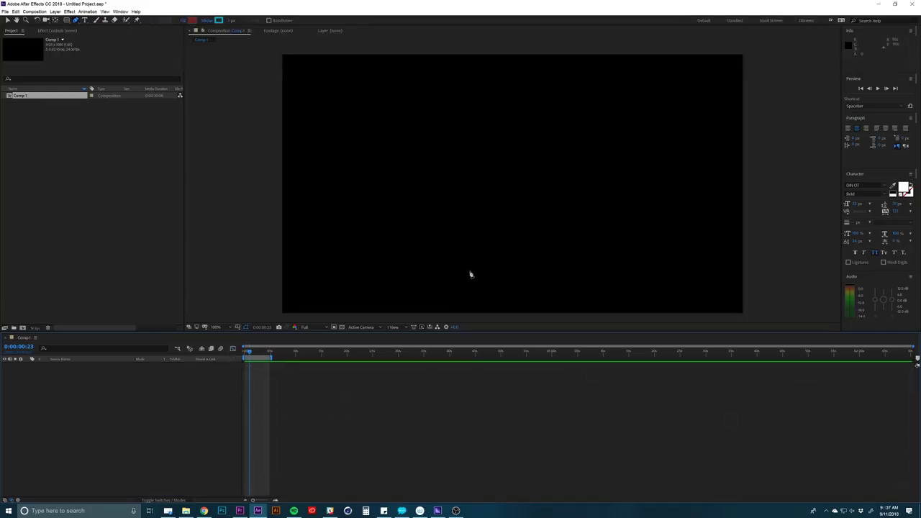